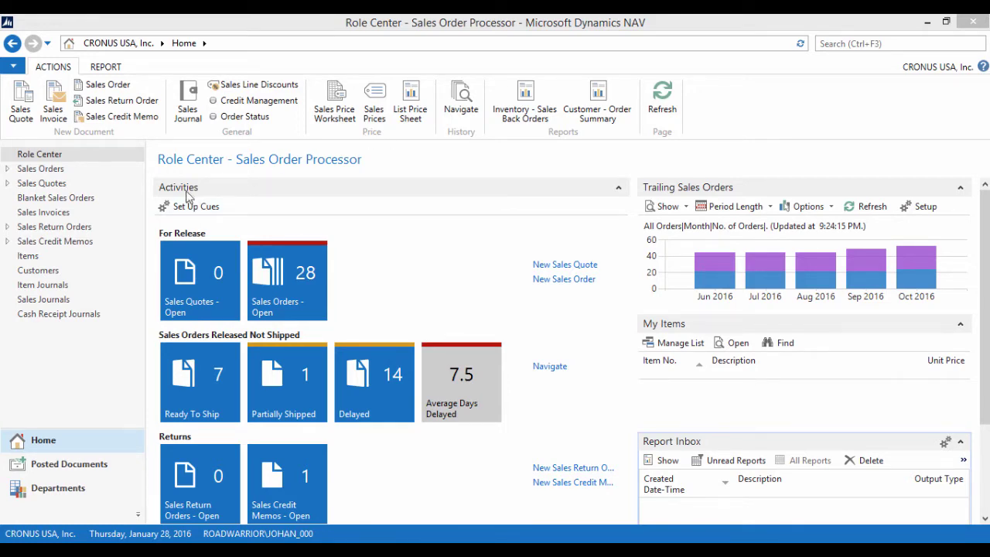
Create a new item card with an automatically assigned number and the description "Colombian Coffee Beans"
click(29, 256)
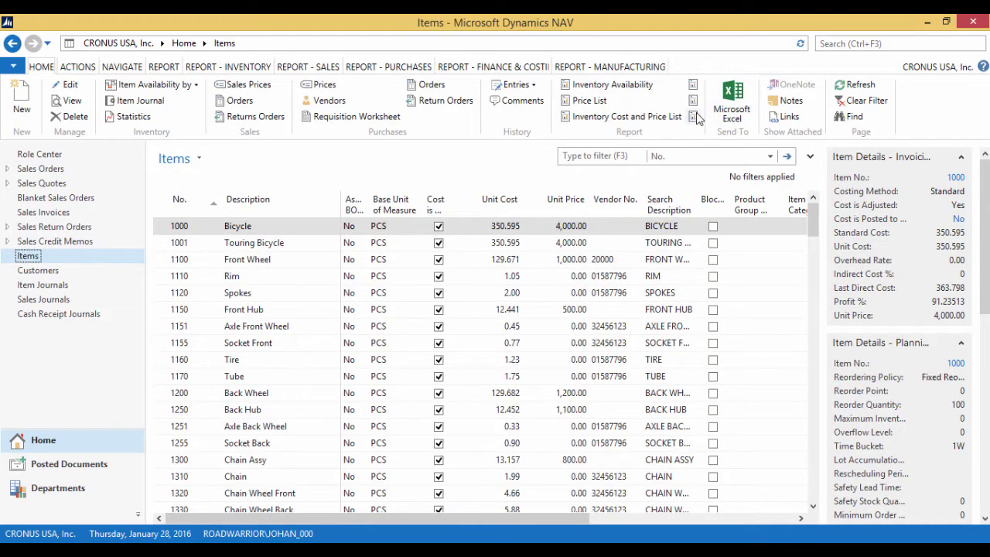
click(22, 108)
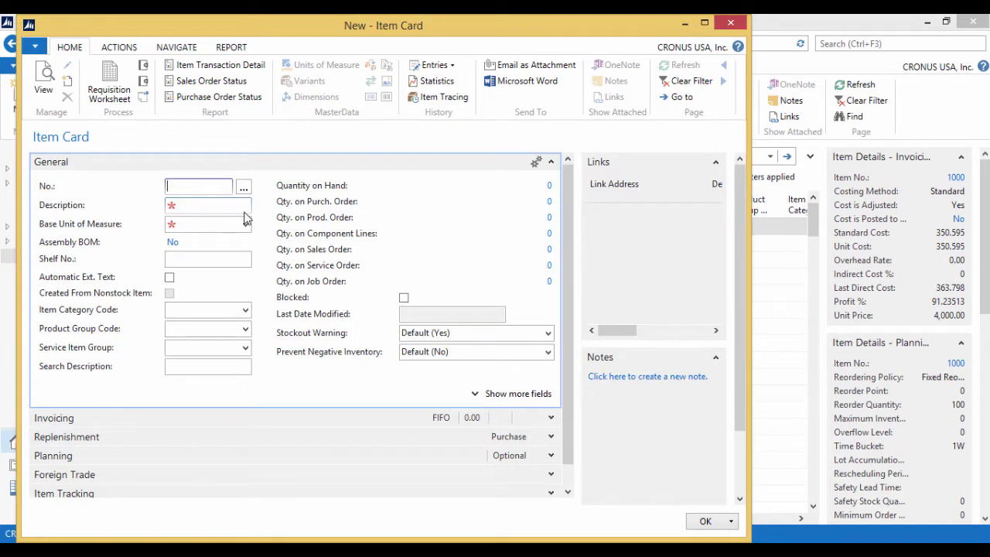
click(244, 212)
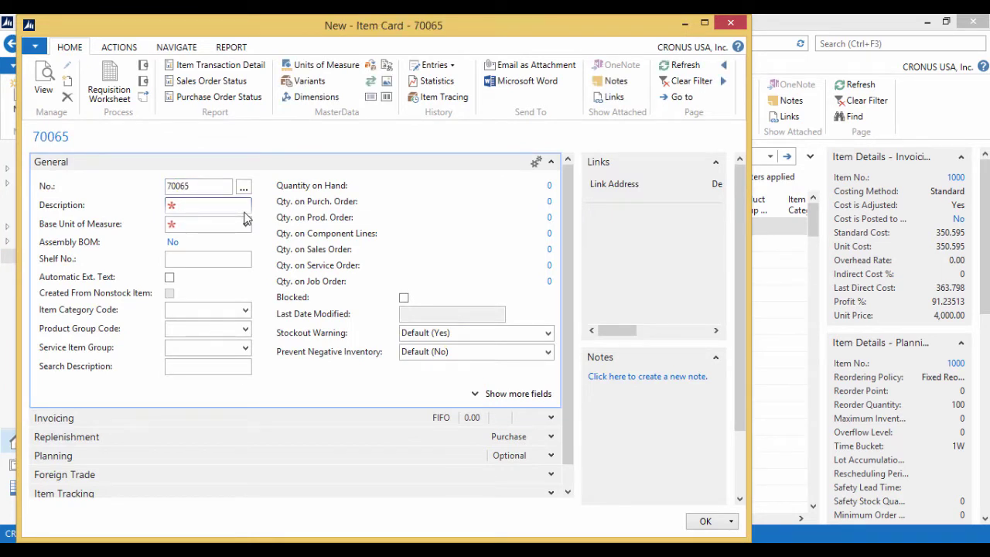
double_click(344, 32)
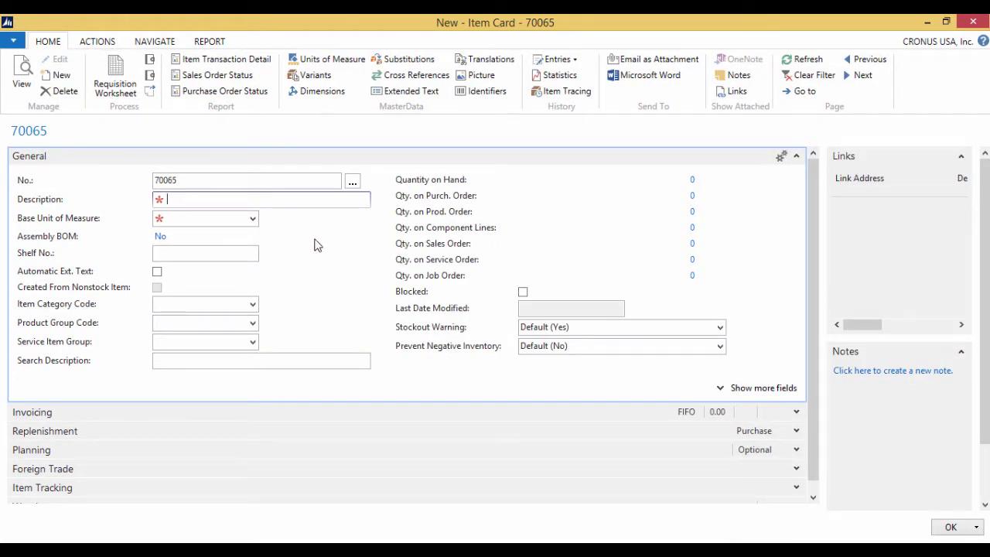
text(Colombian Coffee Beans)
key(Tab)
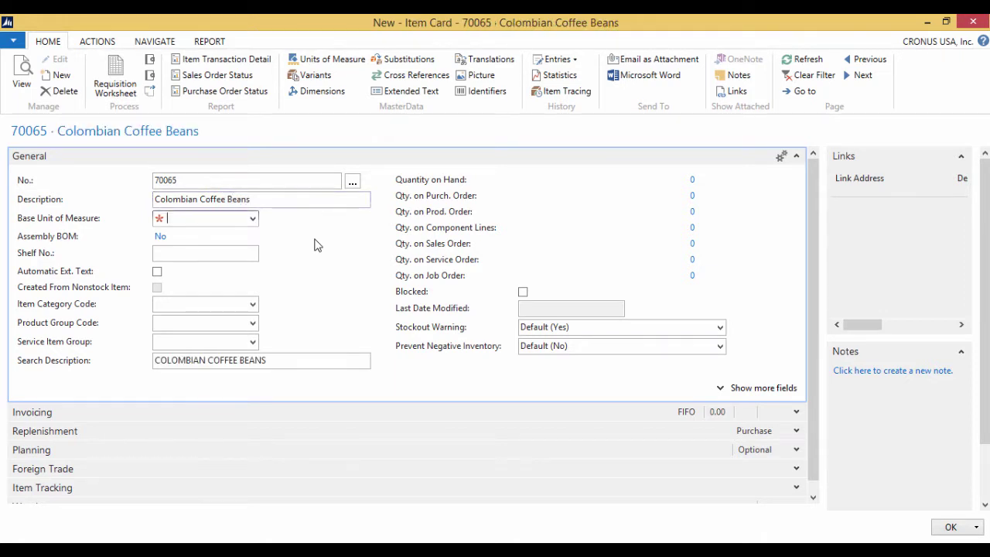
click(253, 219)
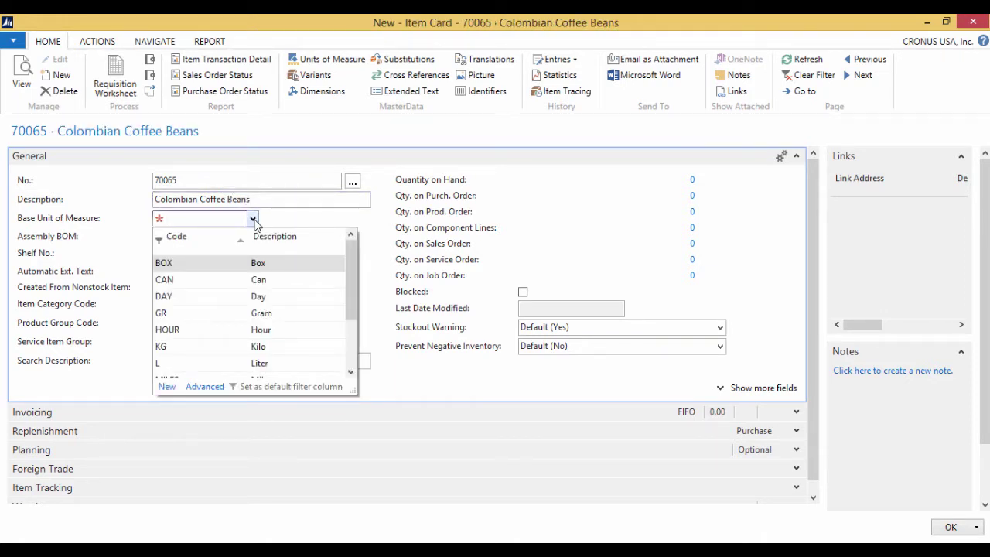
click(350, 308)
drag(350, 308, 342, 349)
click(342, 350)
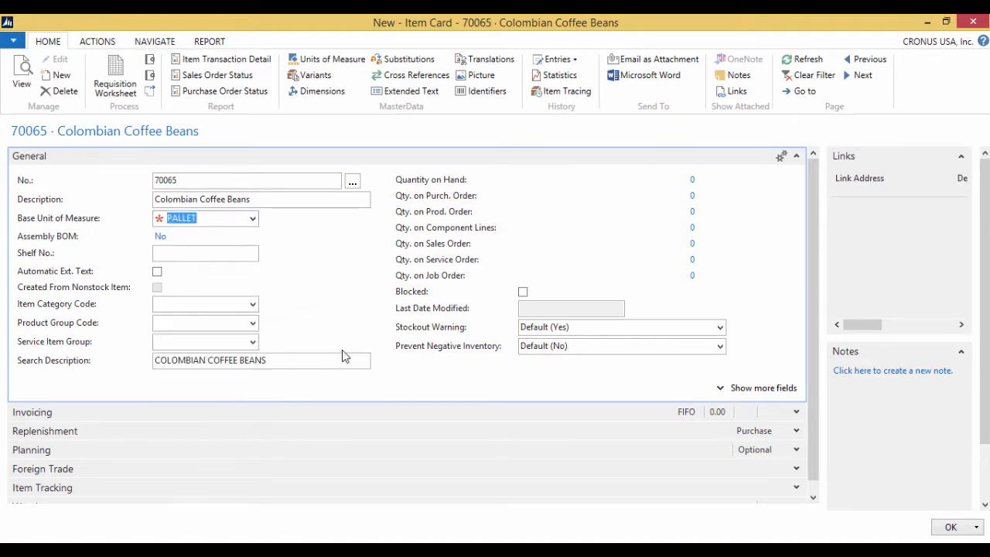
Create a new unit of measure LBS with description Pounds and assign it as the item's base unit of measure
click(252, 219)
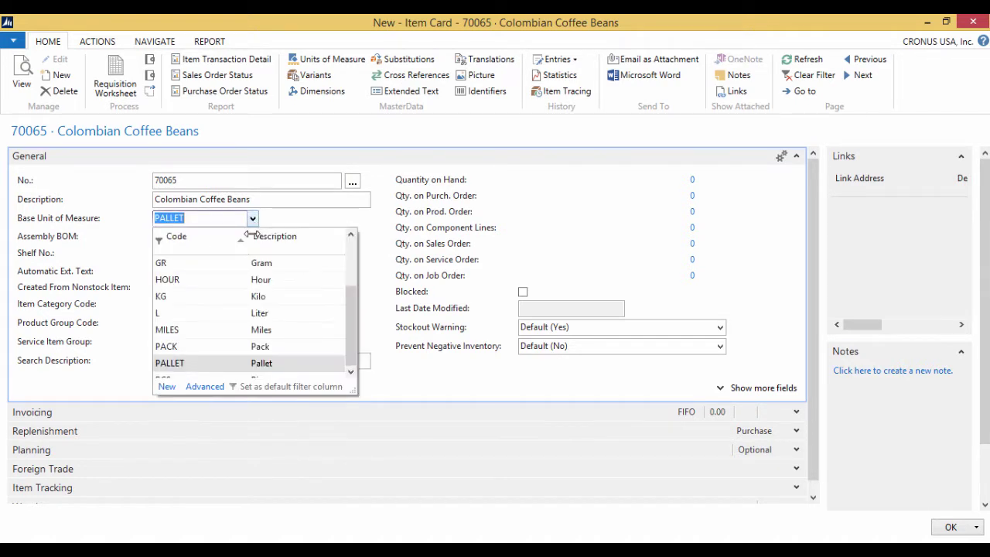
click(166, 386)
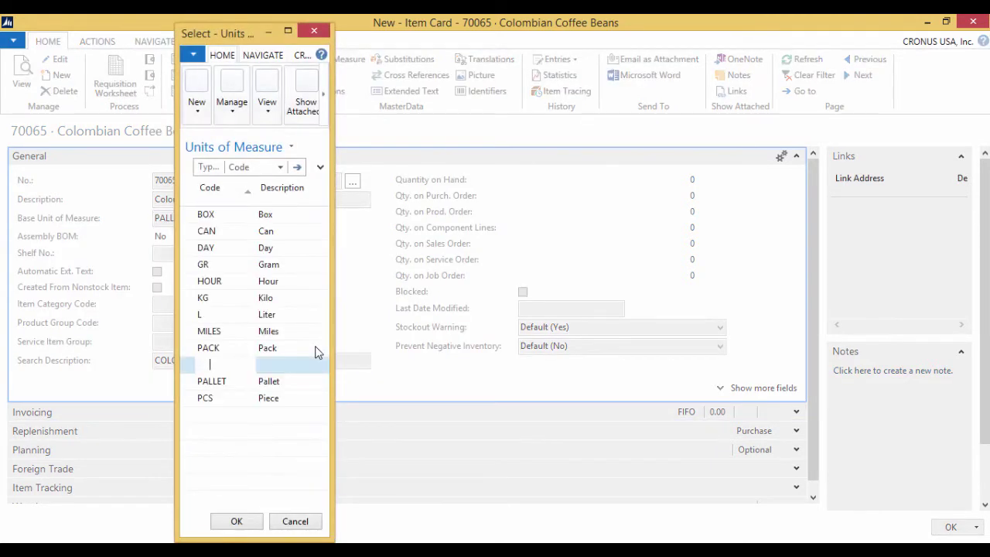
text(LBS)
key(Tab)
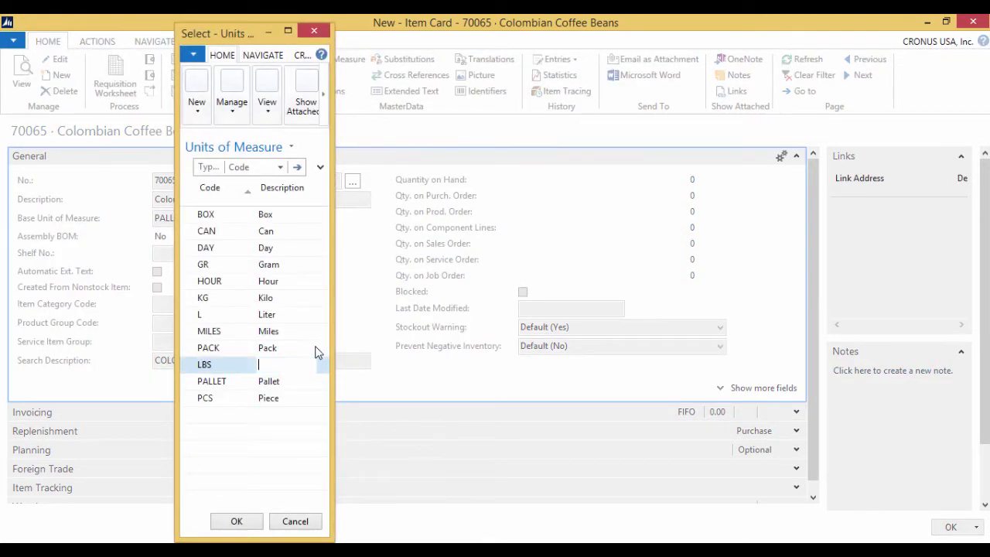
text(Pounds)
key(Up)
key(Down)
click(236, 521)
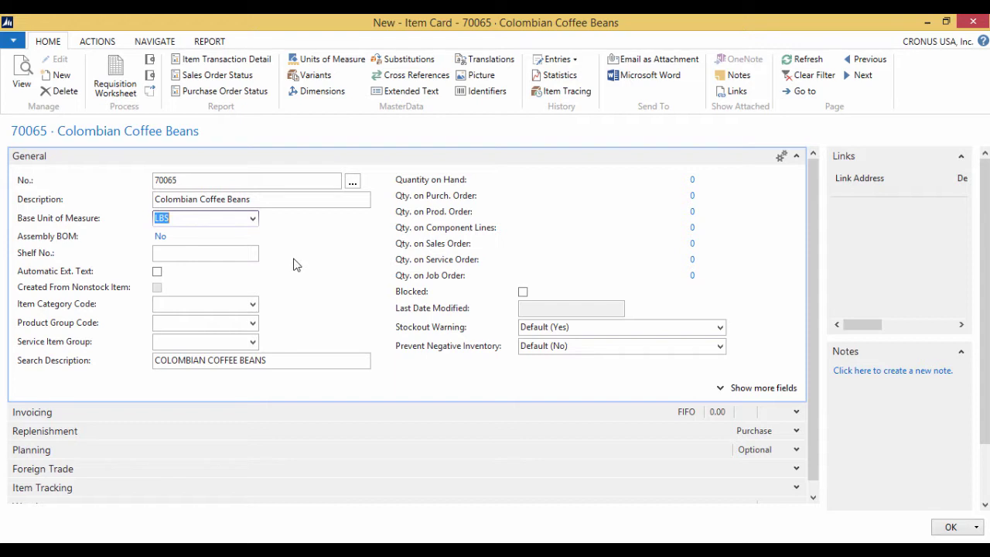
Set the coffee beans item's category code to MISC
click(251, 305)
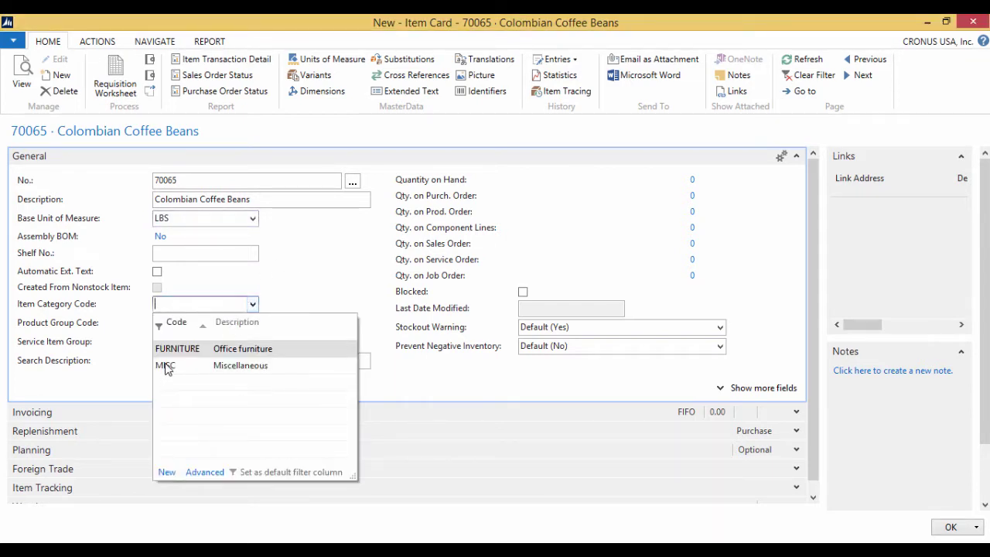
click(164, 365)
click(199, 320)
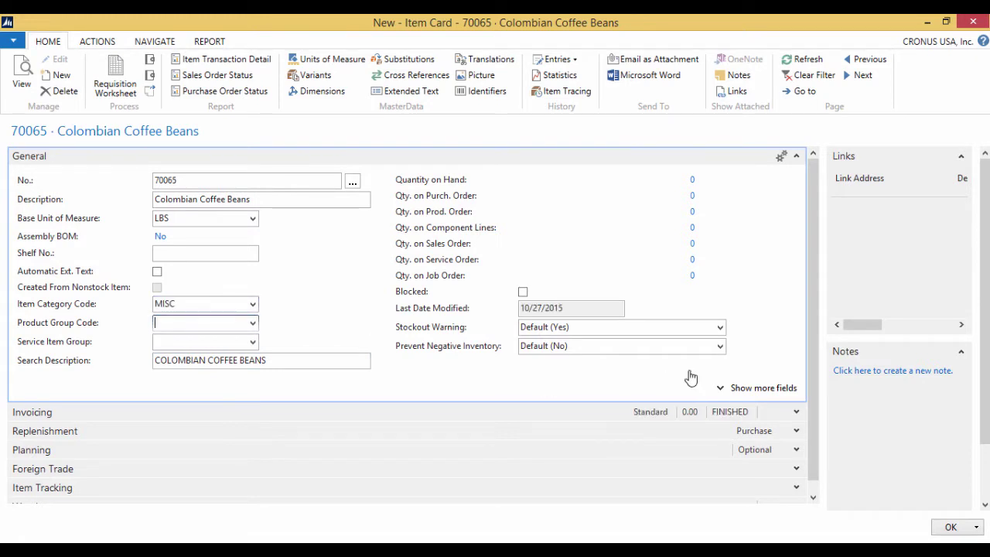
Set the item's invoicing details to costing method FIFO and tax group code NONTAXABLE
click(797, 412)
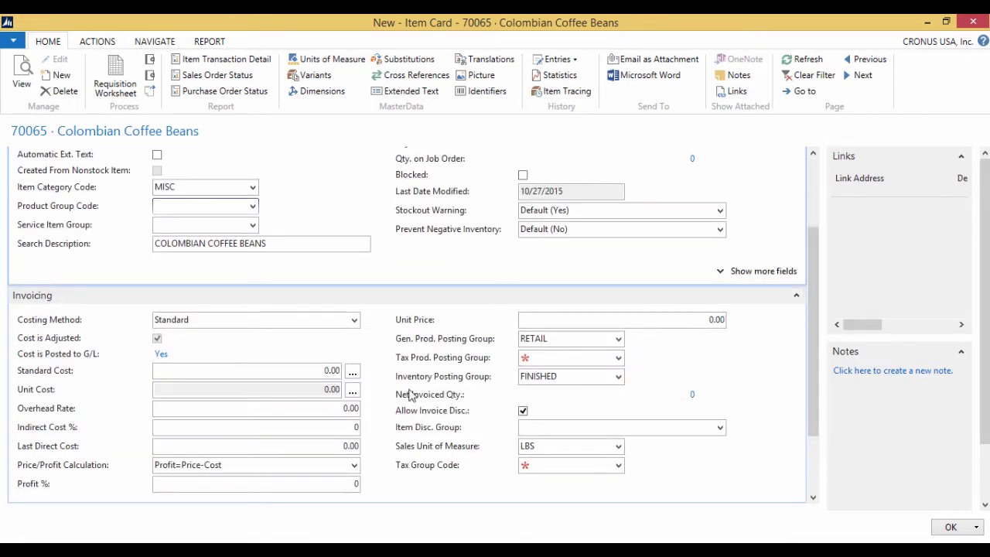
click(354, 320)
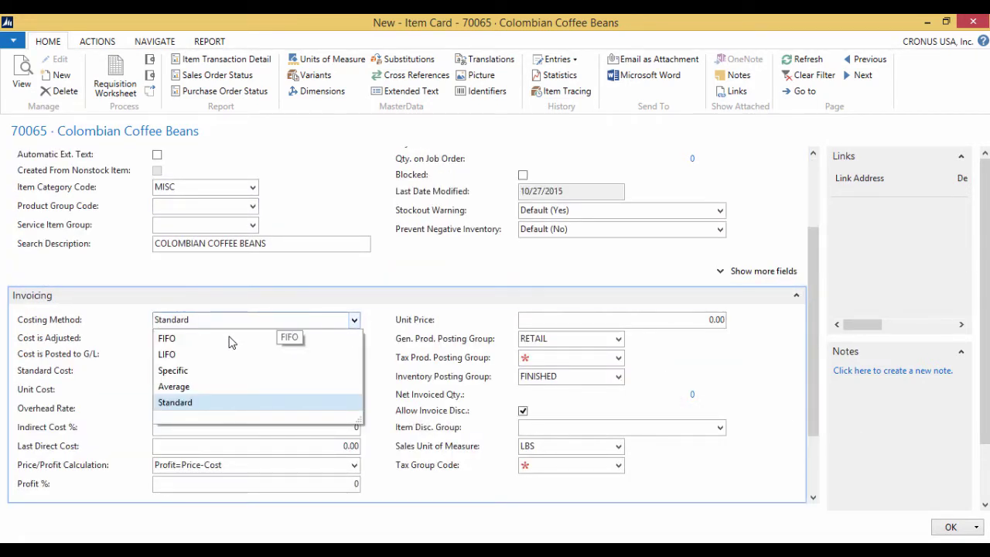
click(230, 338)
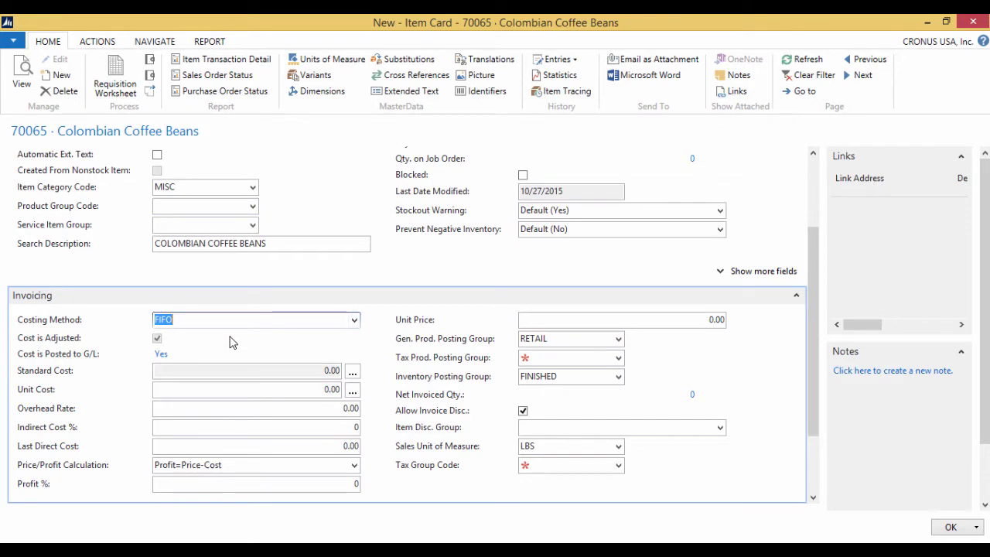
click(618, 467)
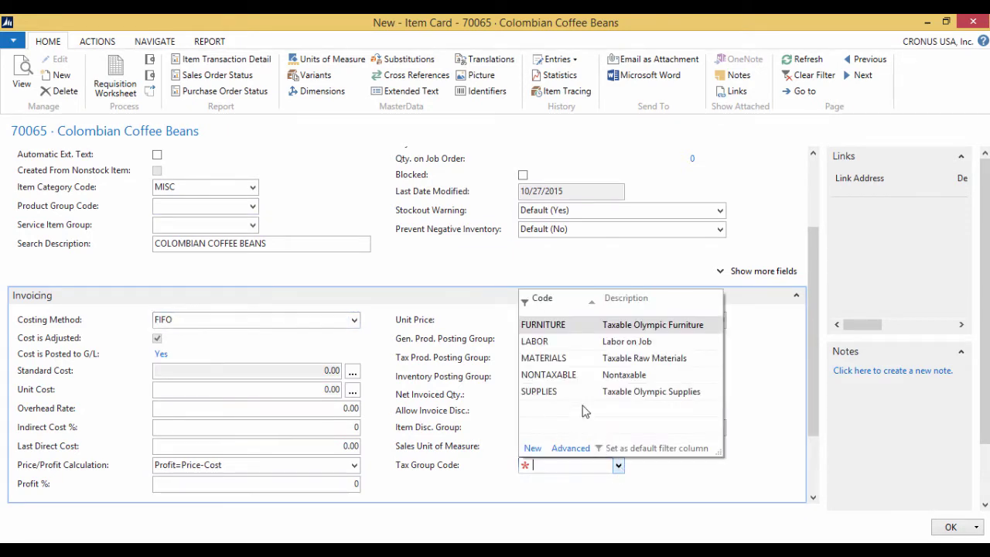
click(553, 377)
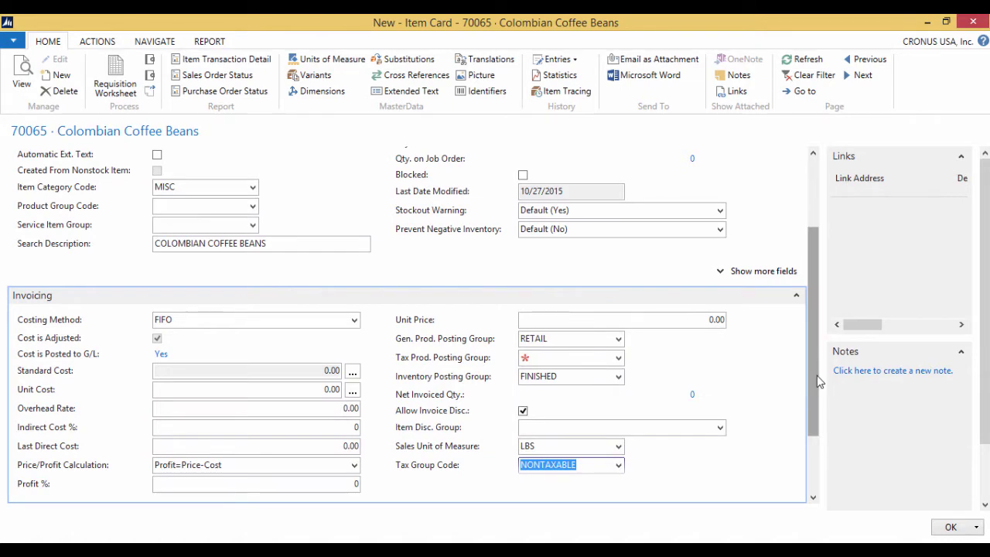
scroll(808, 417, down, 2)
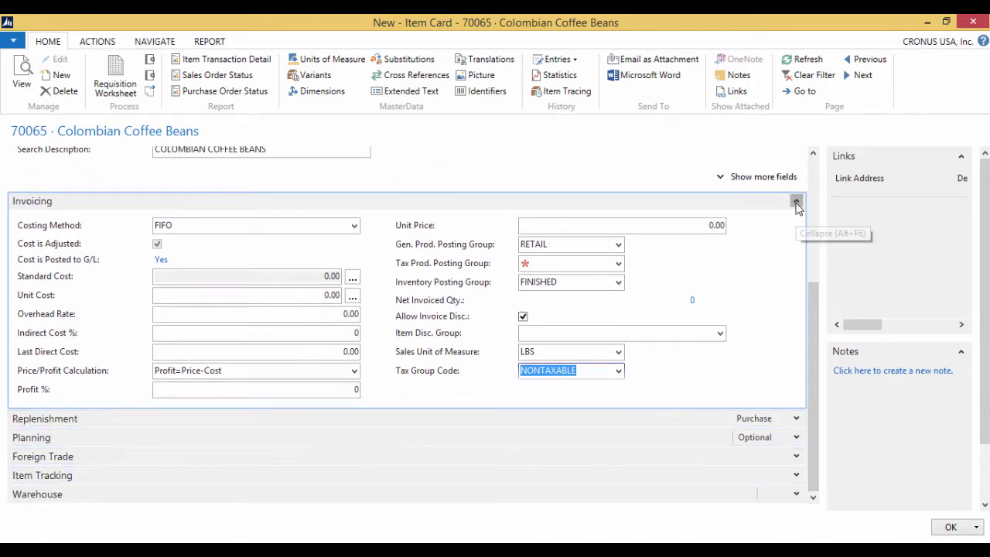
click(795, 200)
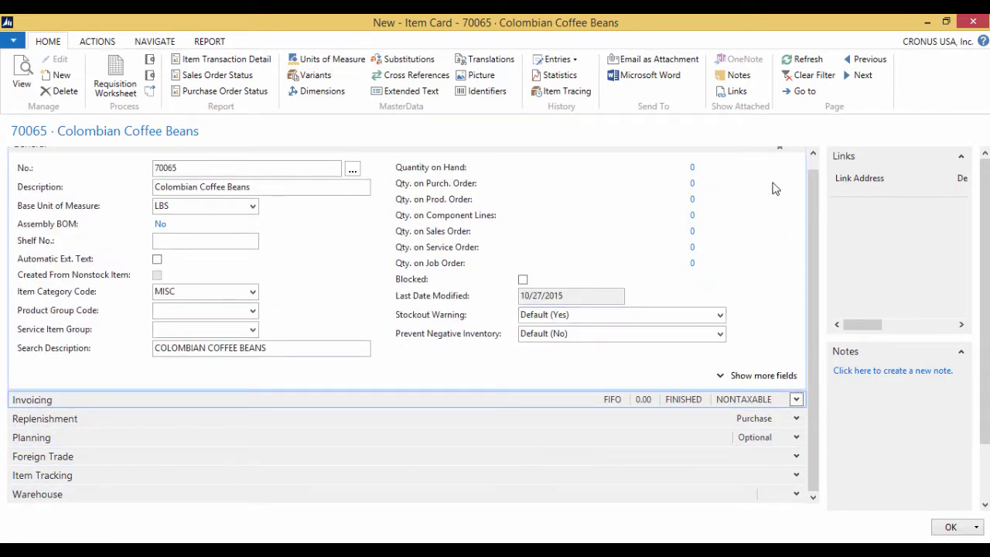
Collapse the item's general details and assign the item tracking code LOTALL
drag(813, 181, 812, 166)
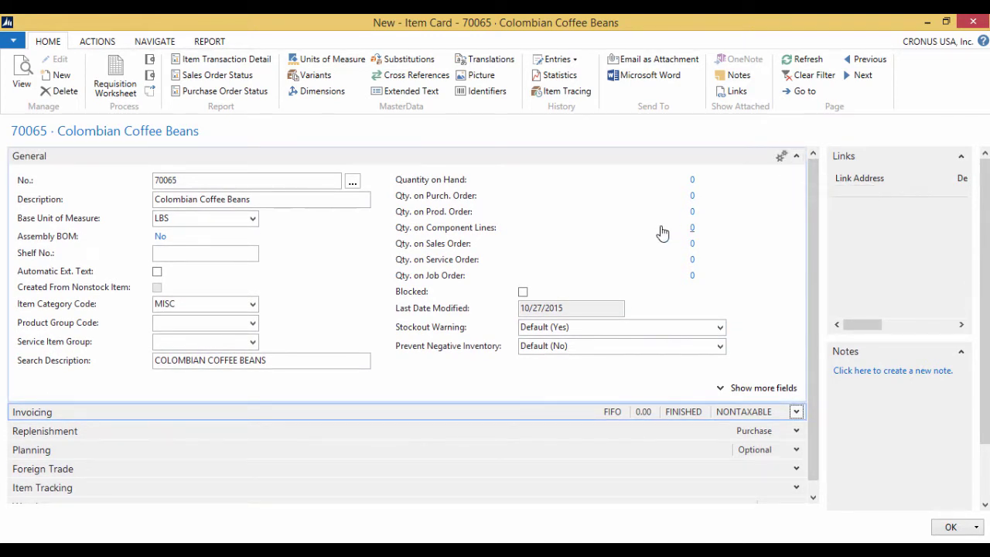
click(795, 158)
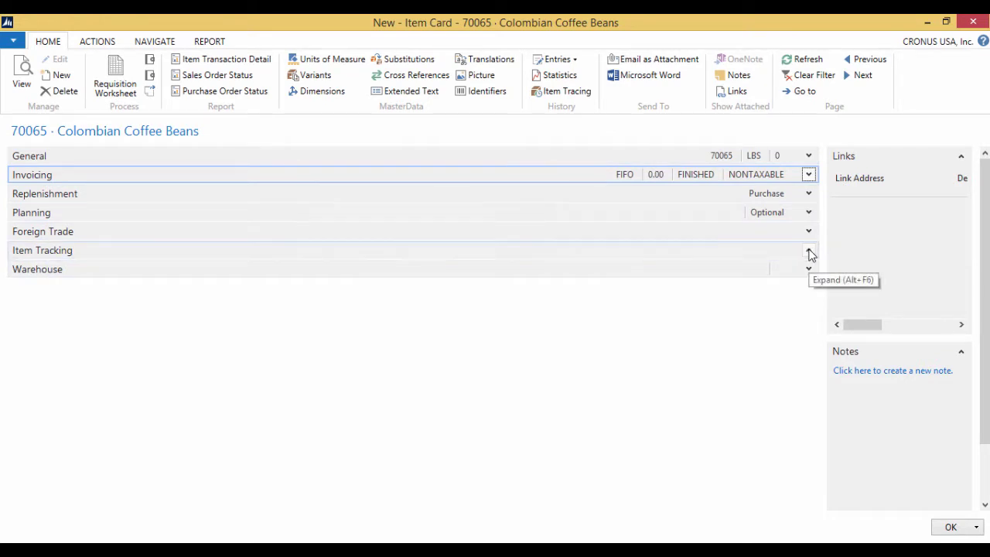
click(809, 252)
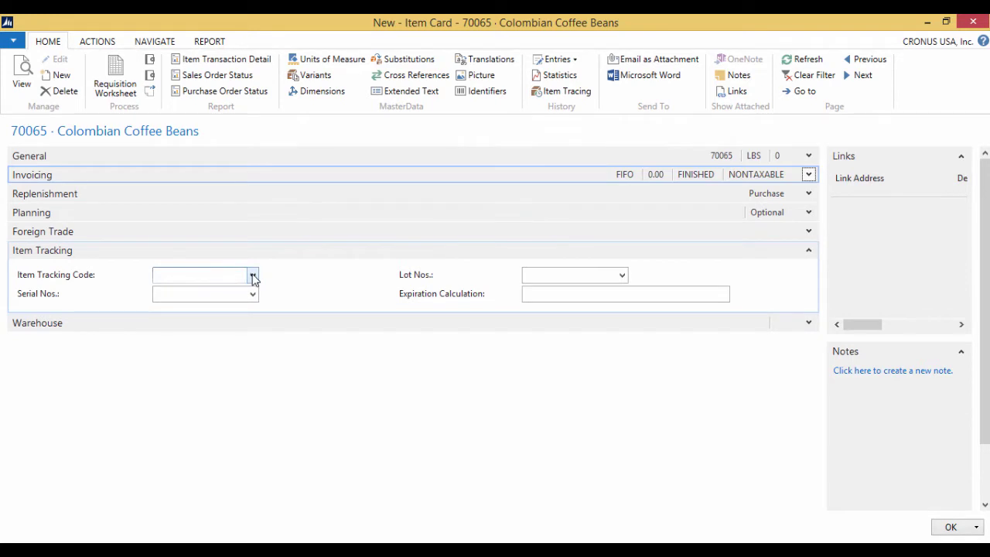
click(253, 276)
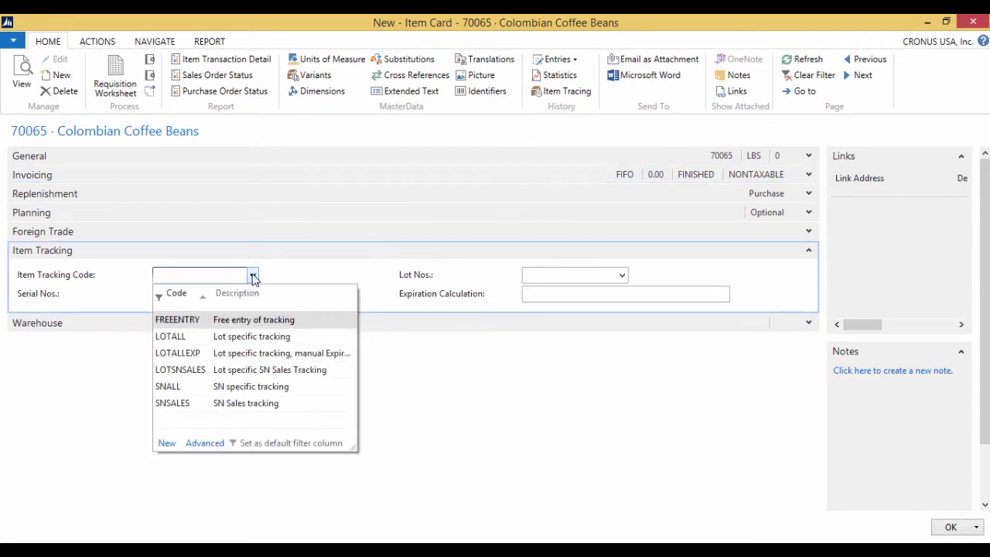
click(185, 338)
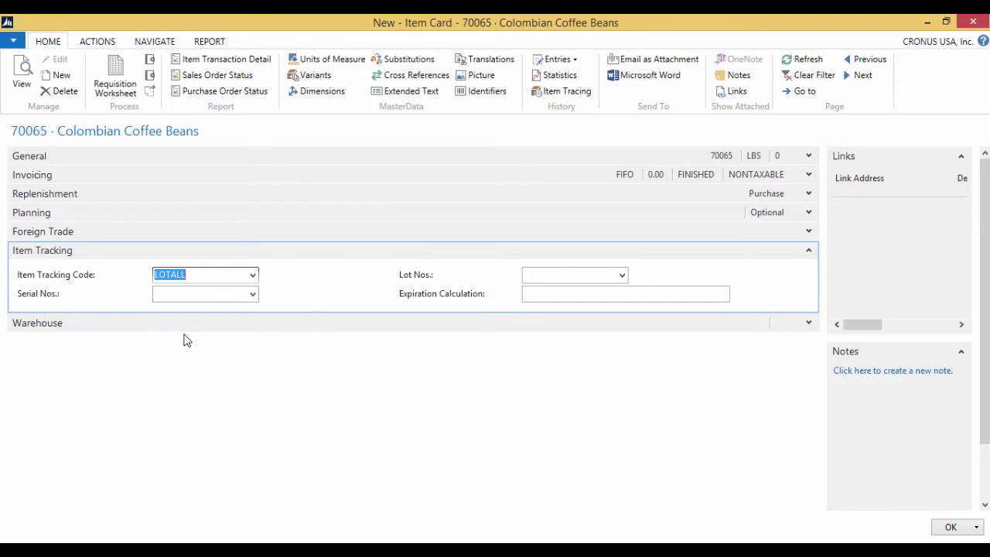
Examine the lot number tracking settings on the LOTALL item tracking code card, keeping LOTALL as the item's tracking code
click(254, 276)
click(209, 443)
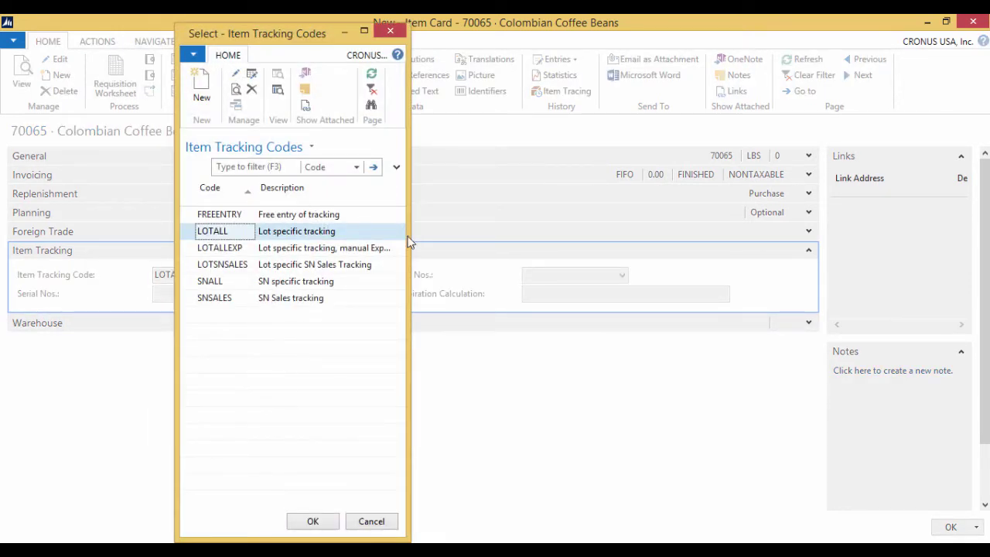
drag(409, 241, 726, 342)
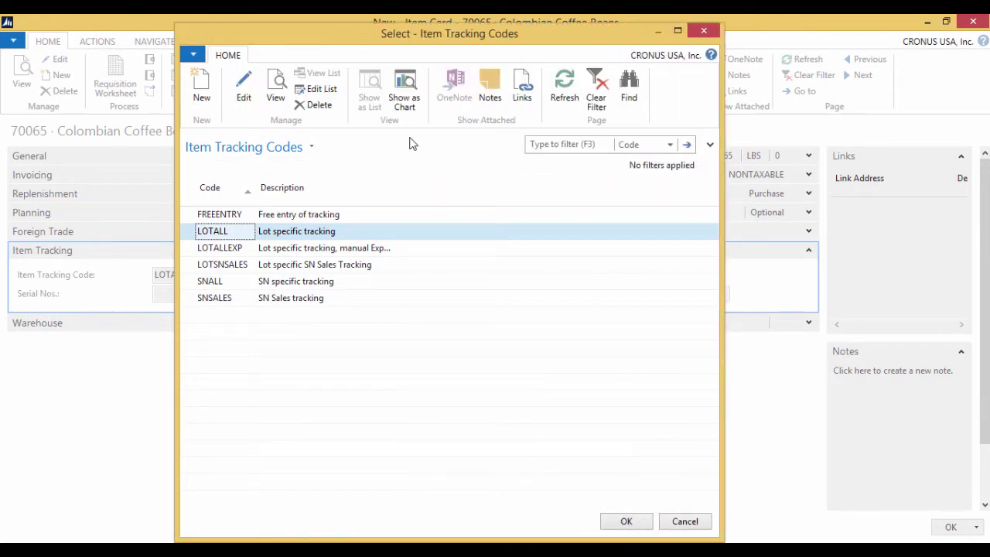
click(244, 89)
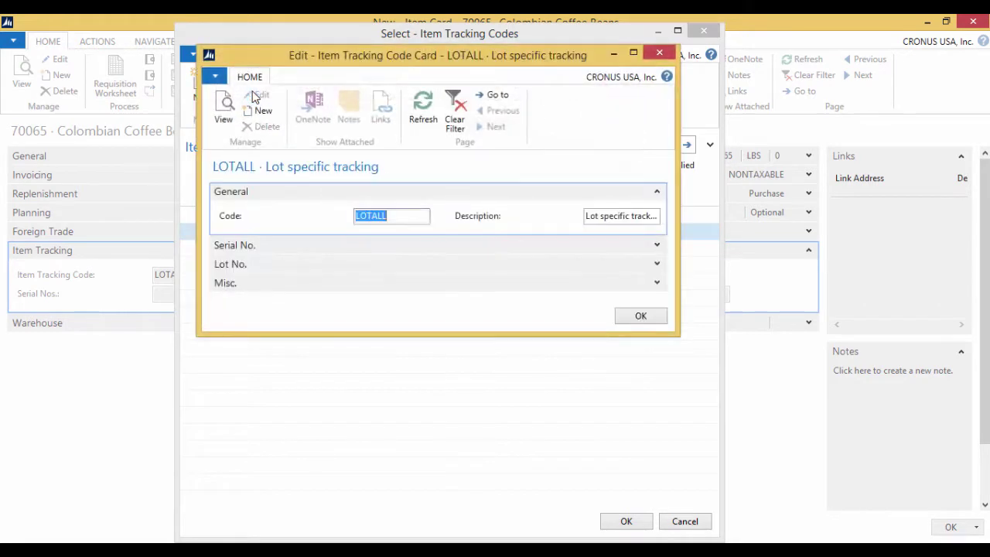
drag(387, 333, 386, 421)
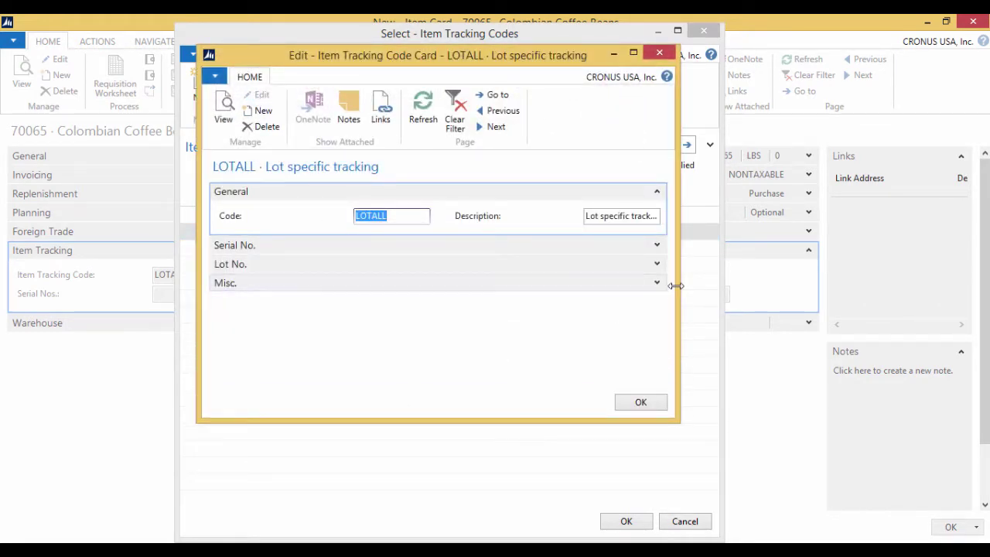
drag(676, 285, 733, 285)
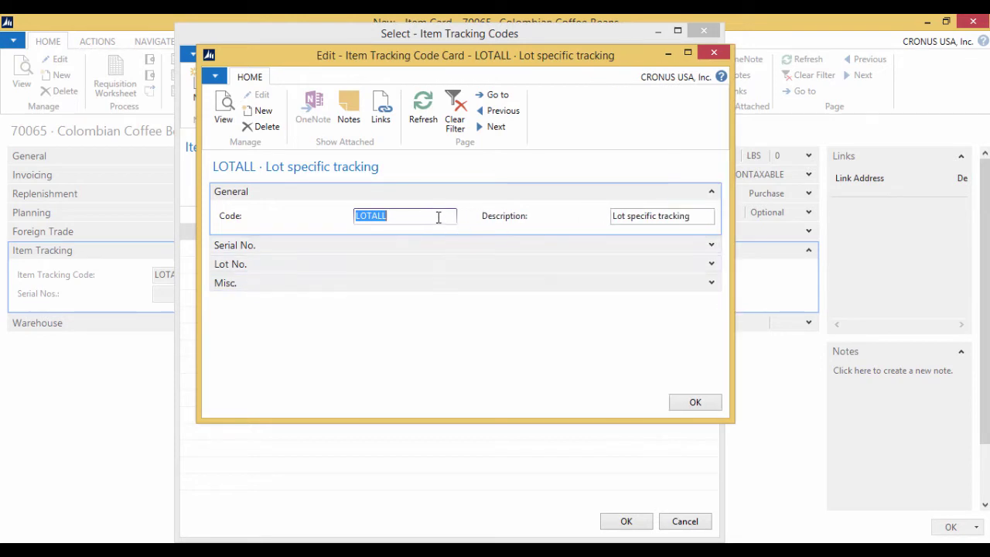
click(709, 264)
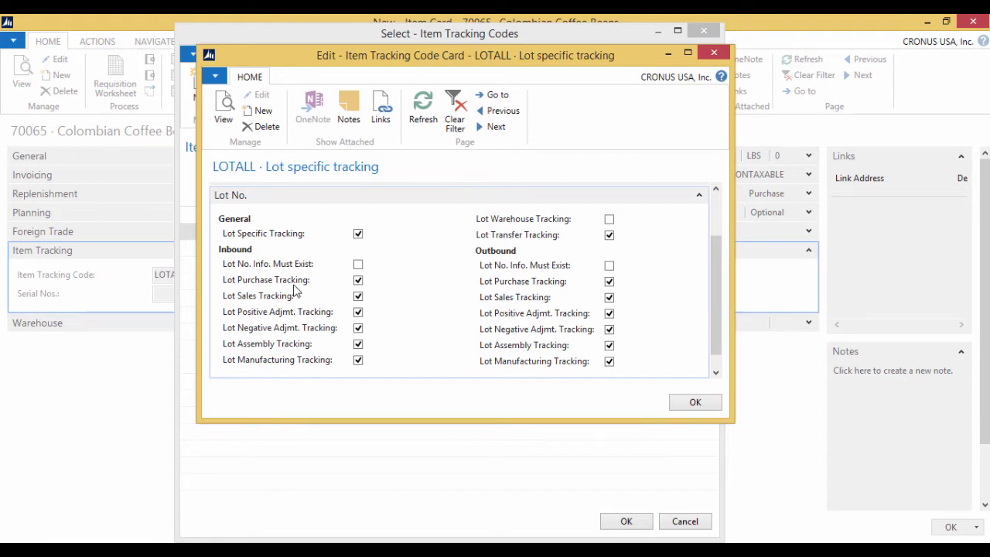
drag(282, 297, 355, 308)
click(692, 403)
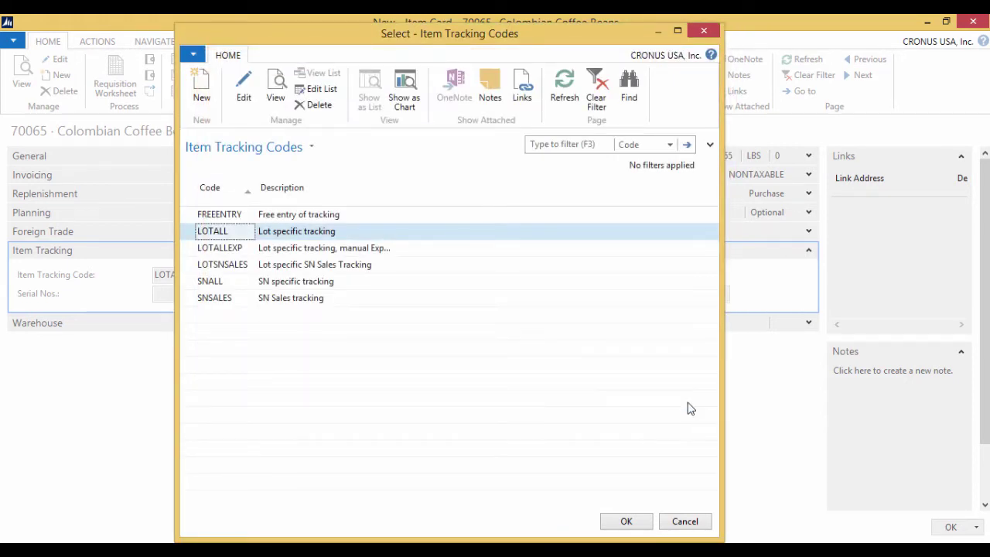
click(626, 521)
Open the number series list from the item's lot numbers field to add a new series
click(205, 293)
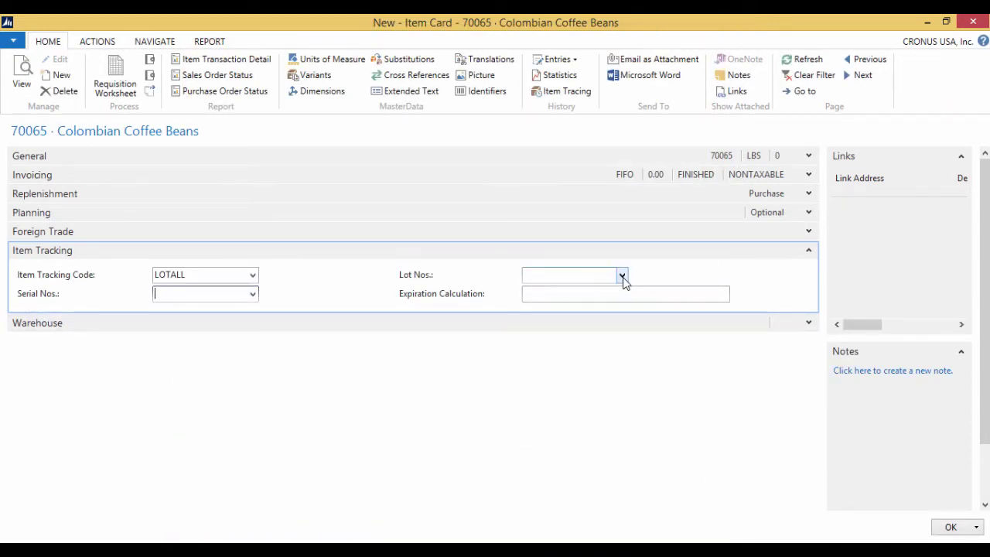
click(622, 276)
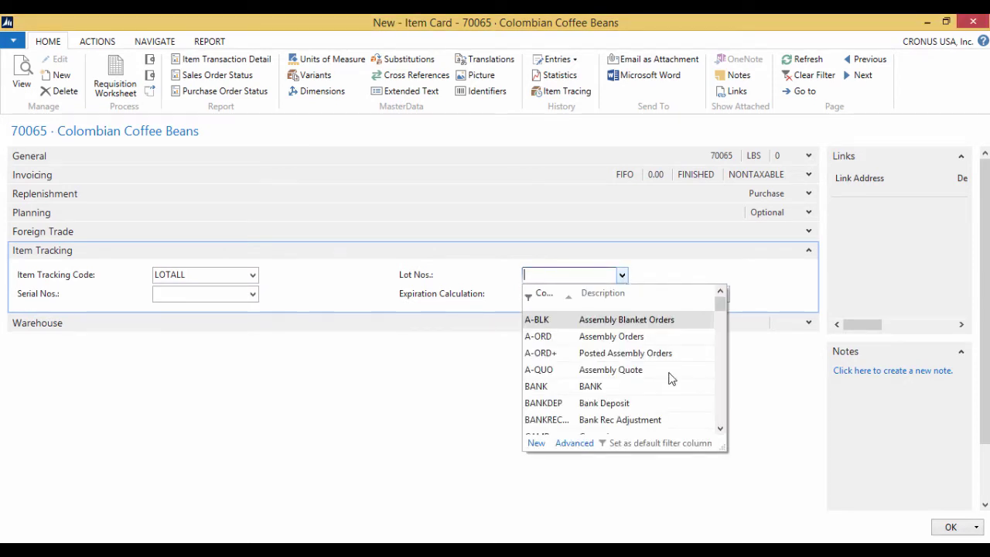
drag(727, 446, 781, 480)
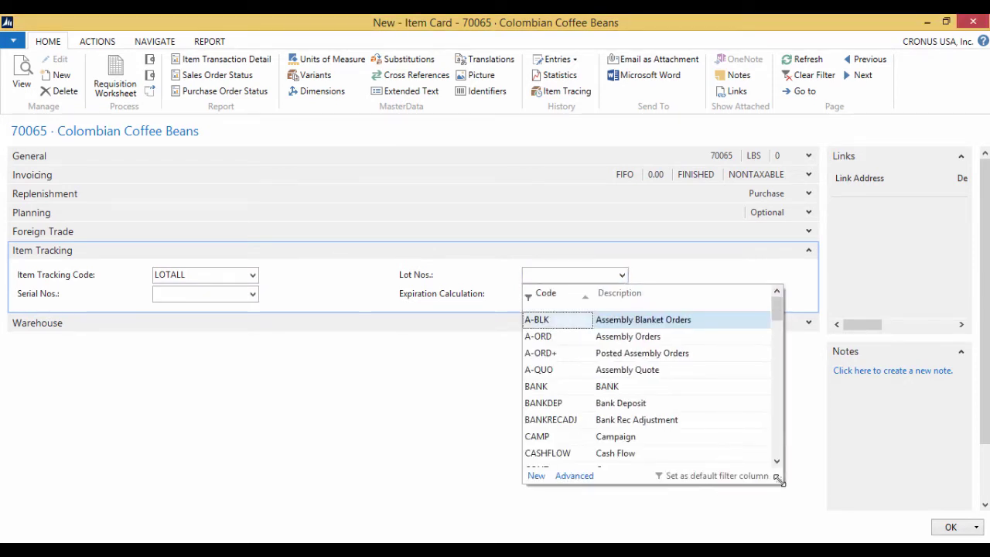
click(536, 477)
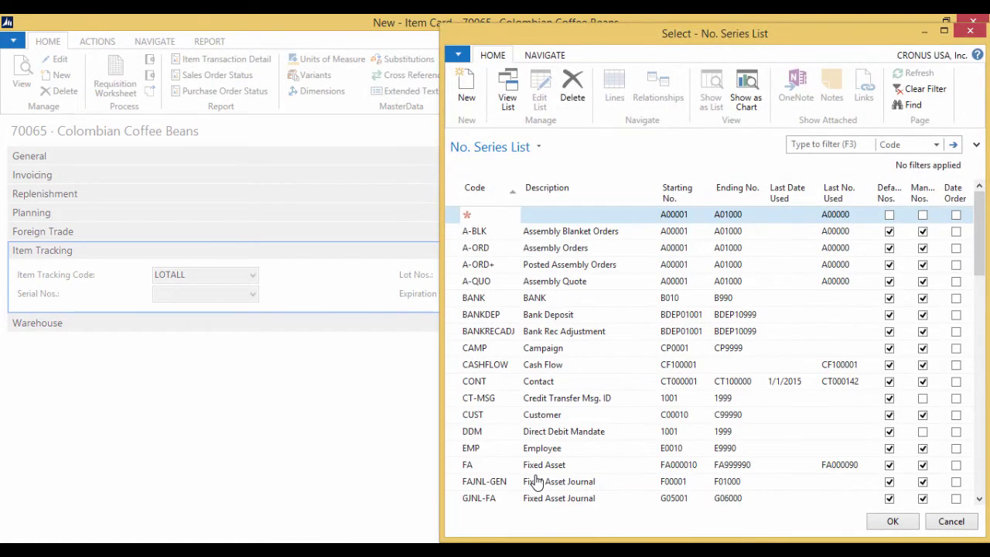
text(LOT)
key(Tab)
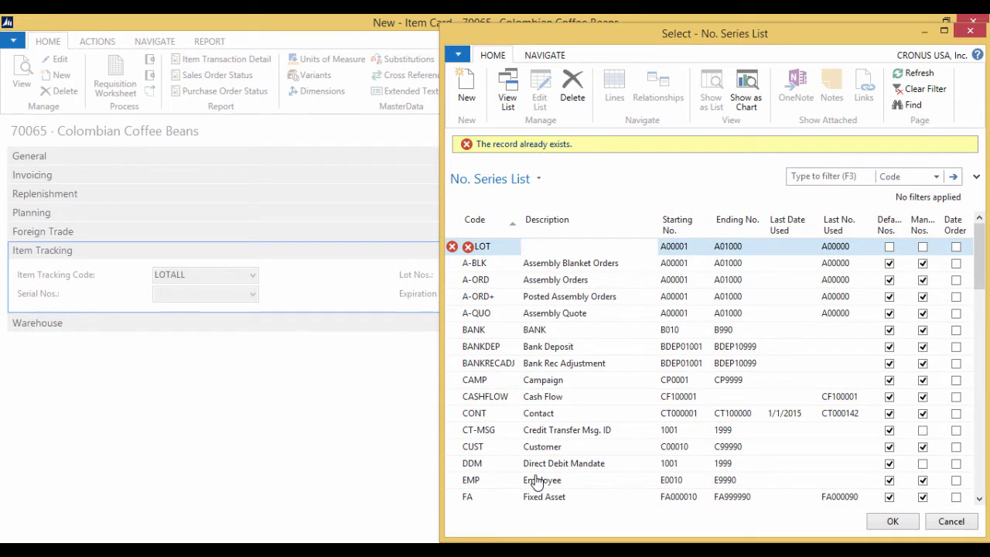
key(Escape)
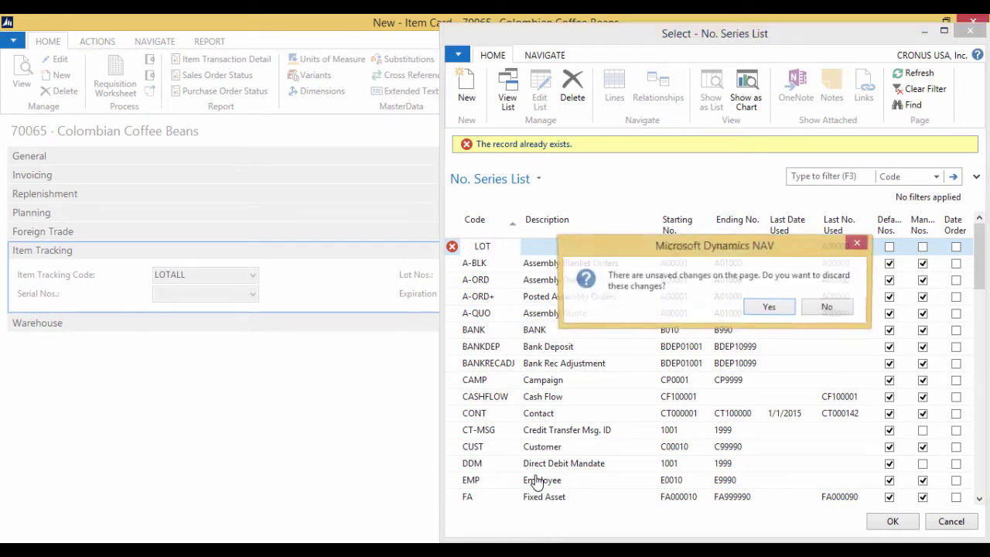
click(770, 309)
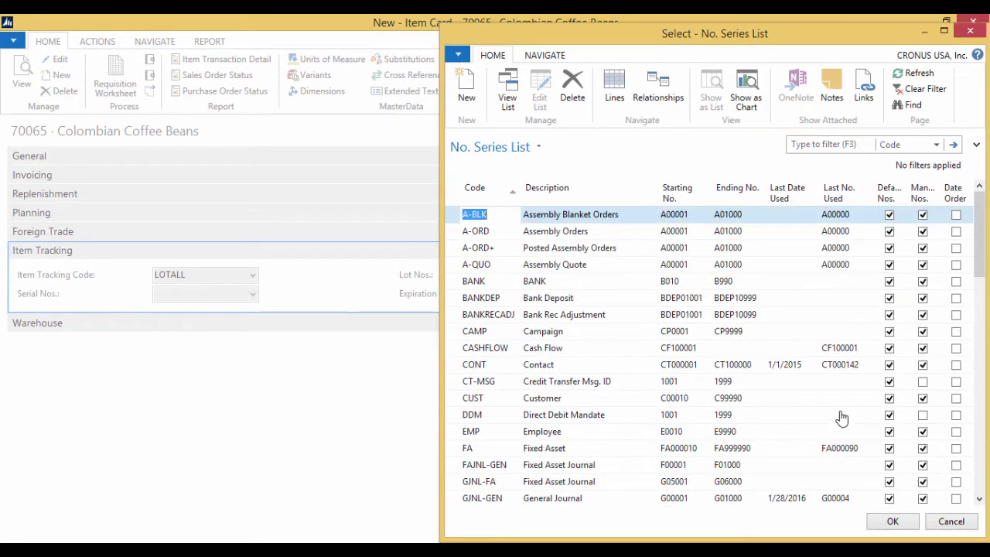
Create a number series with code CLOT and description Coffee Lots
click(468, 91)
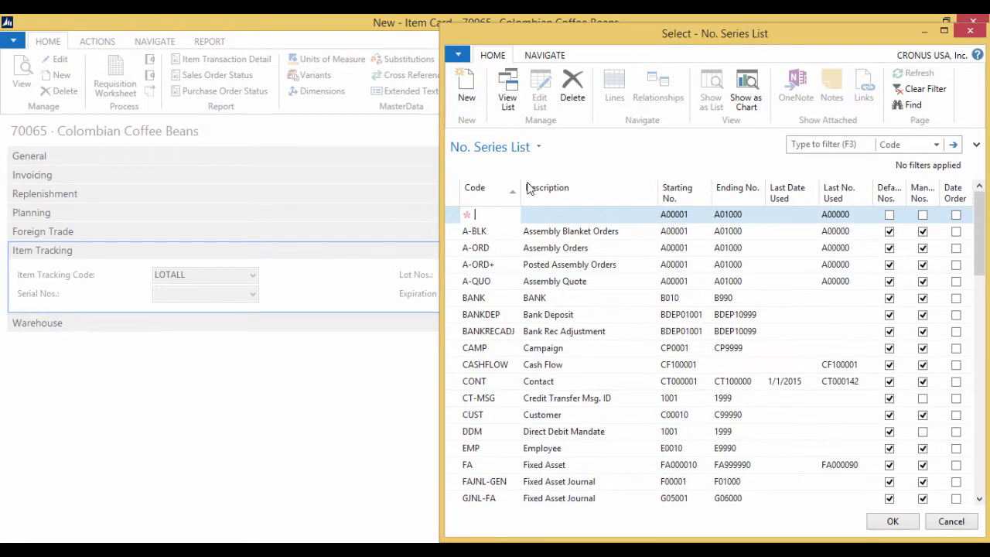
text(CLOT)
key(Tab)
text(C)
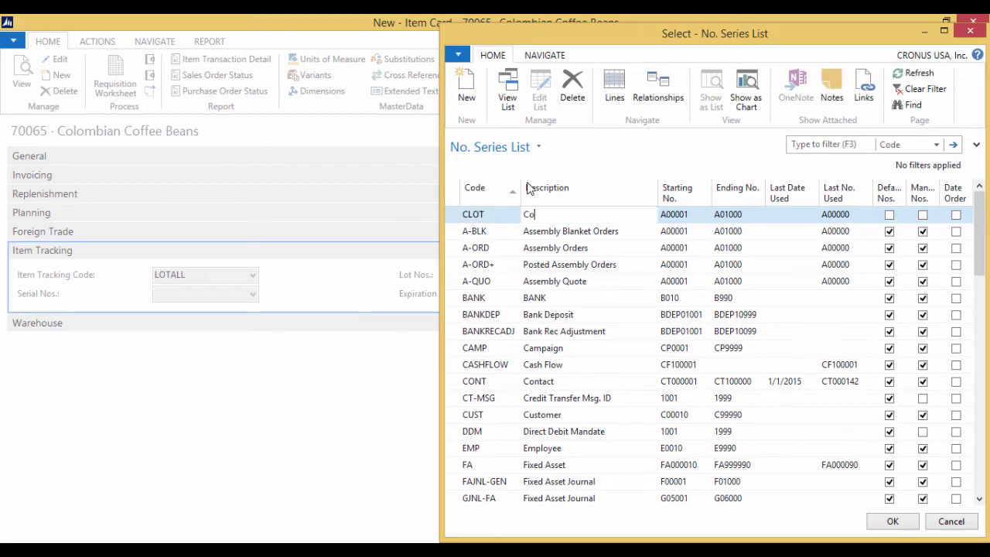
text(offee Lo)
key(Return)
key(shift+Tab)
key(shift+Tab)
key(shift+Tab)
key(shift+Tab)
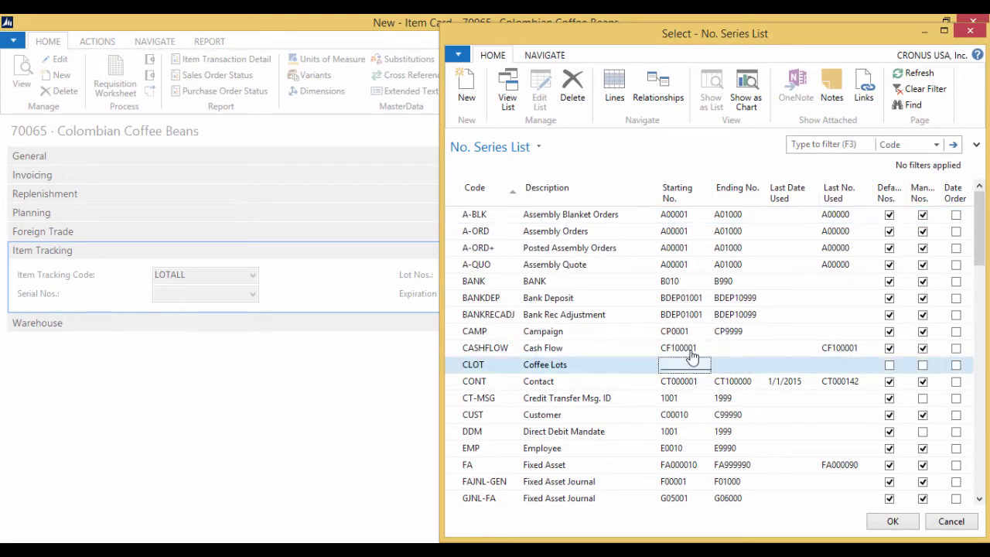
Add a number series line for Coffee Lots with starting number CLOT00001
click(687, 371)
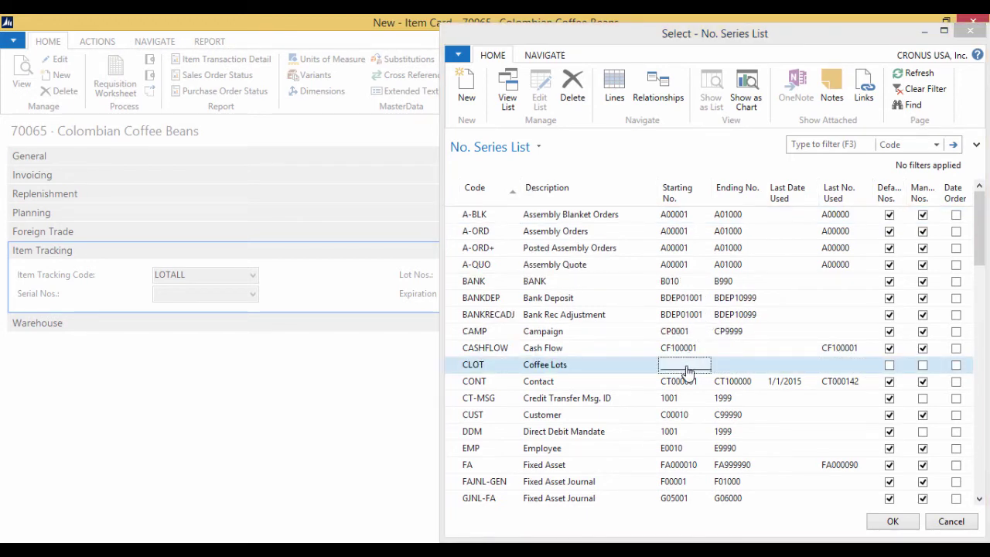
key(Tab)
text(C)
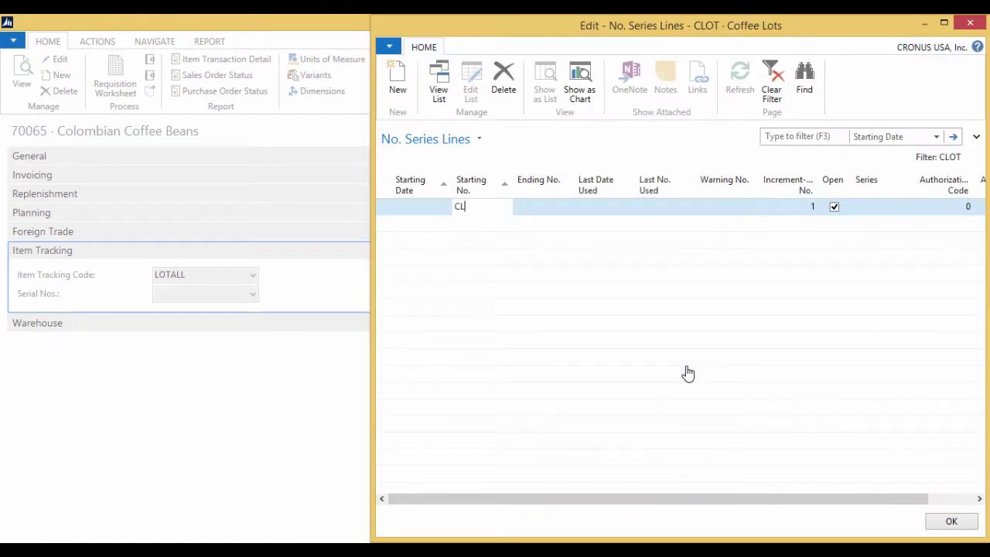
text(LOT00001)
key(Tab)
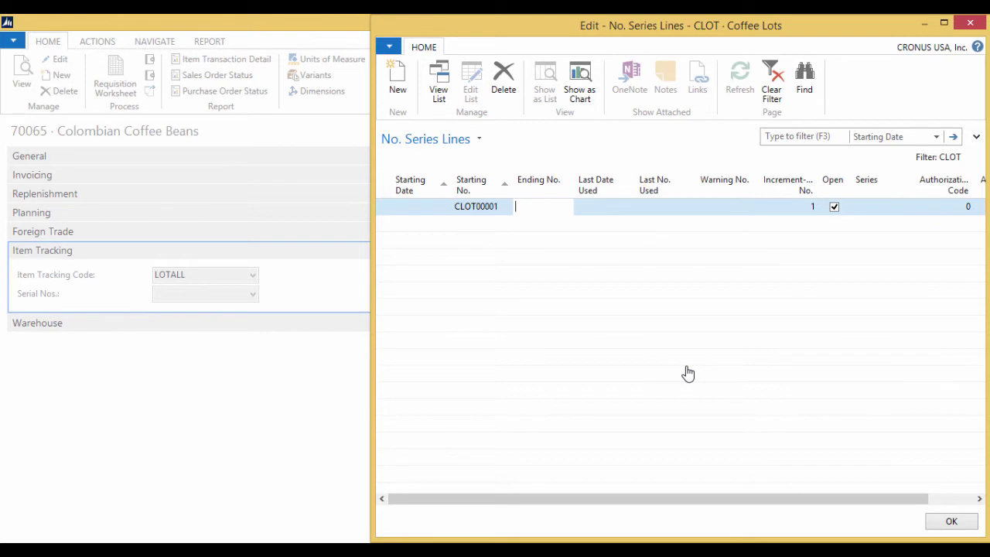
key(shift+Tab)
click(958, 523)
Assign the CLOT series to the coffee beans item's lot numbers and close the item card
click(882, 524)
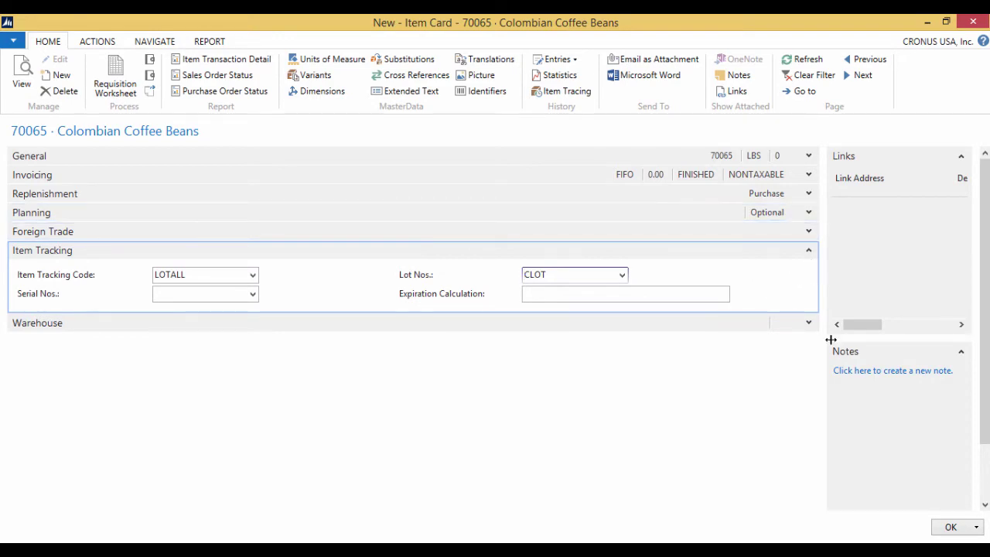
click(948, 526)
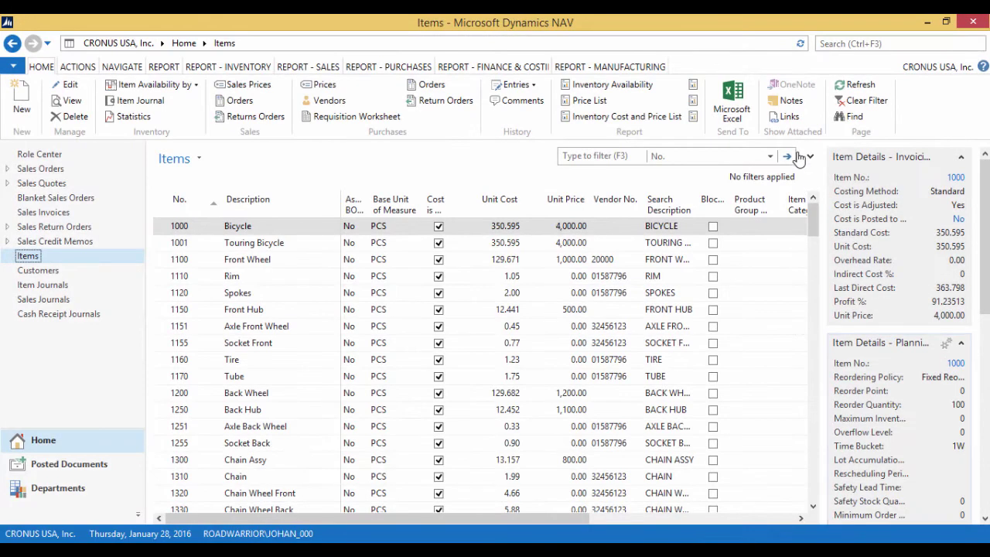
Search for the purchase order page and open the Purchase Orders list
click(849, 48)
text(PUrchase order)
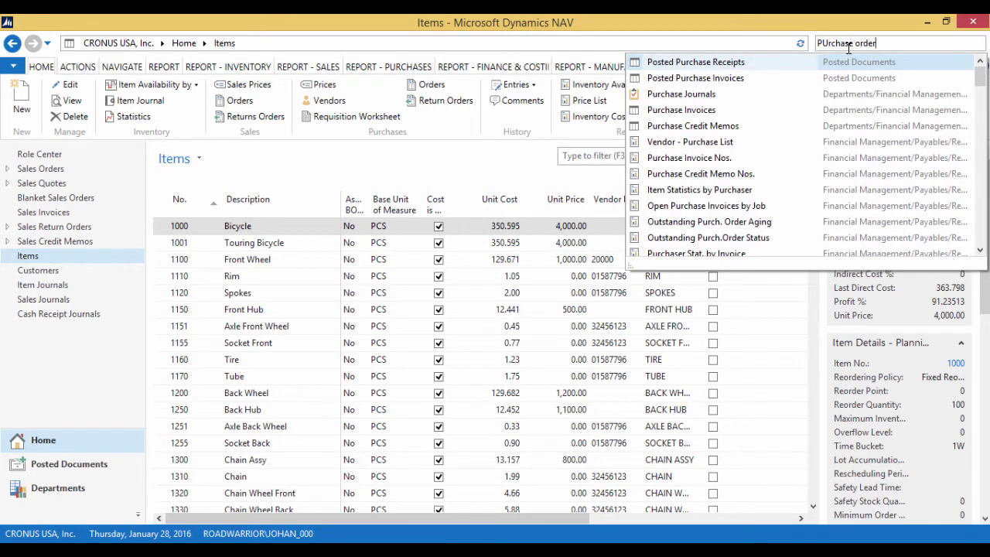
click(703, 63)
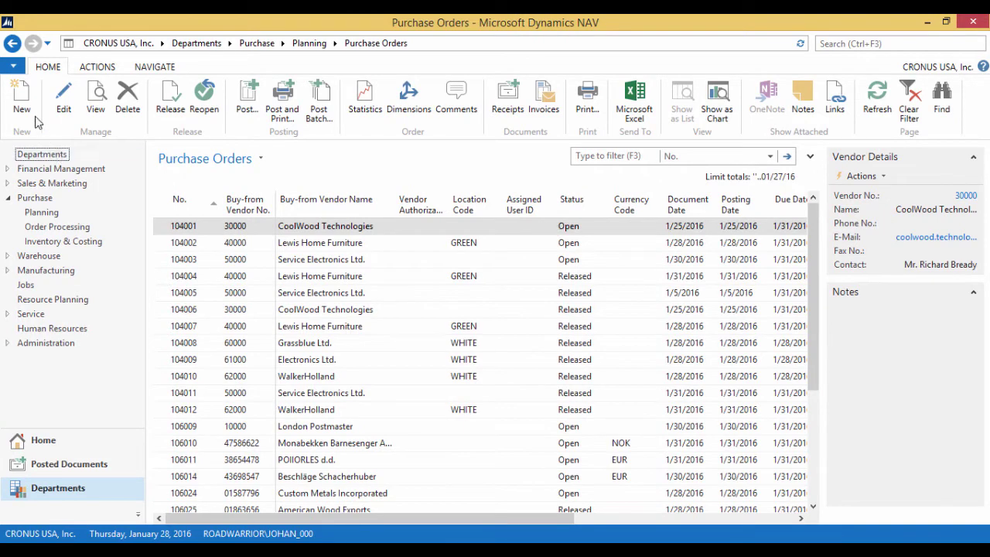
Create a new purchase order for the vendor American Wood Exports and maximize its window
click(22, 97)
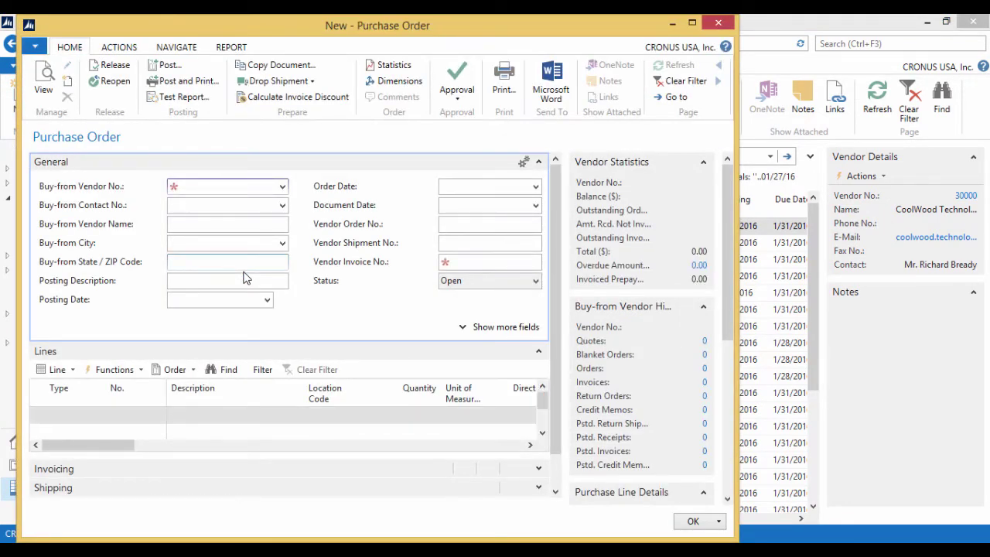
click(282, 187)
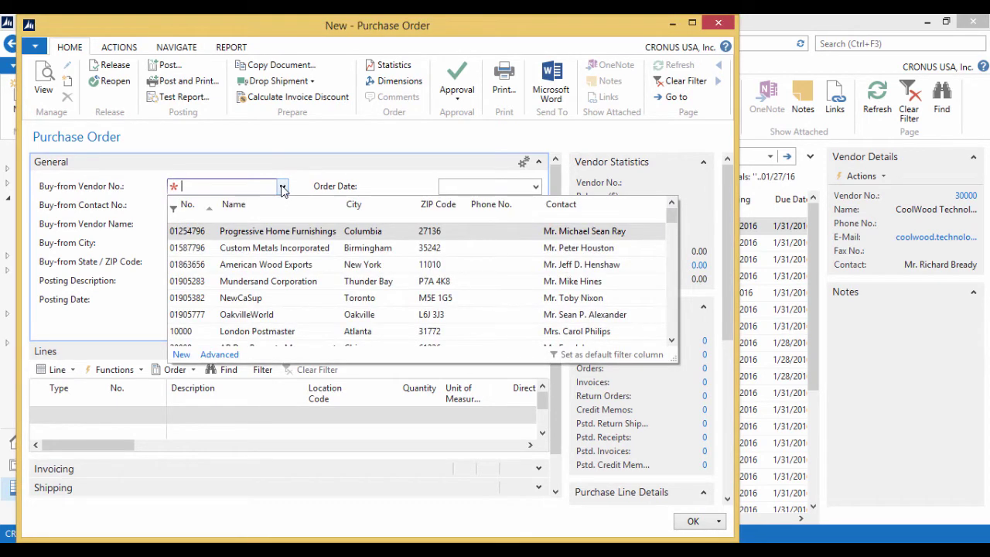
click(282, 268)
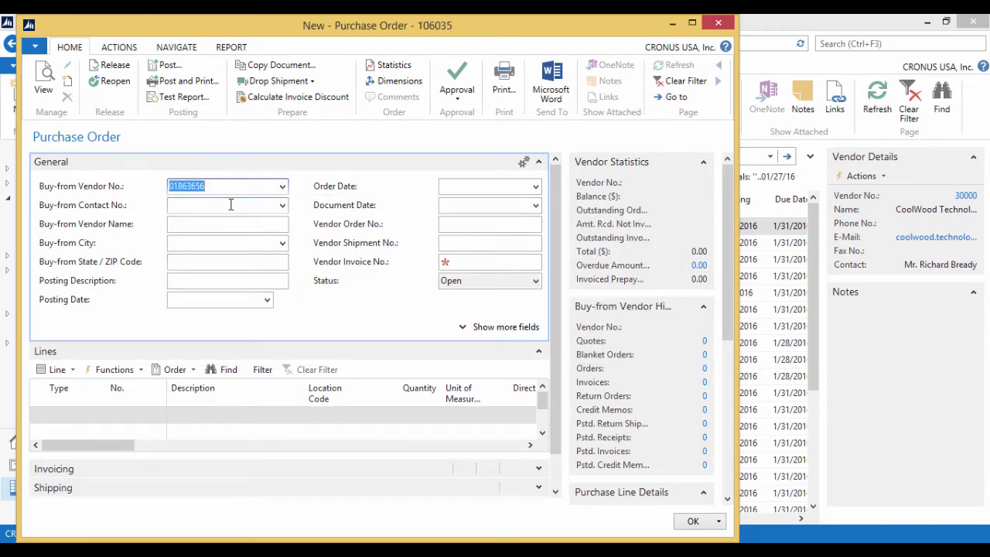
key(Tab)
double_click(355, 30)
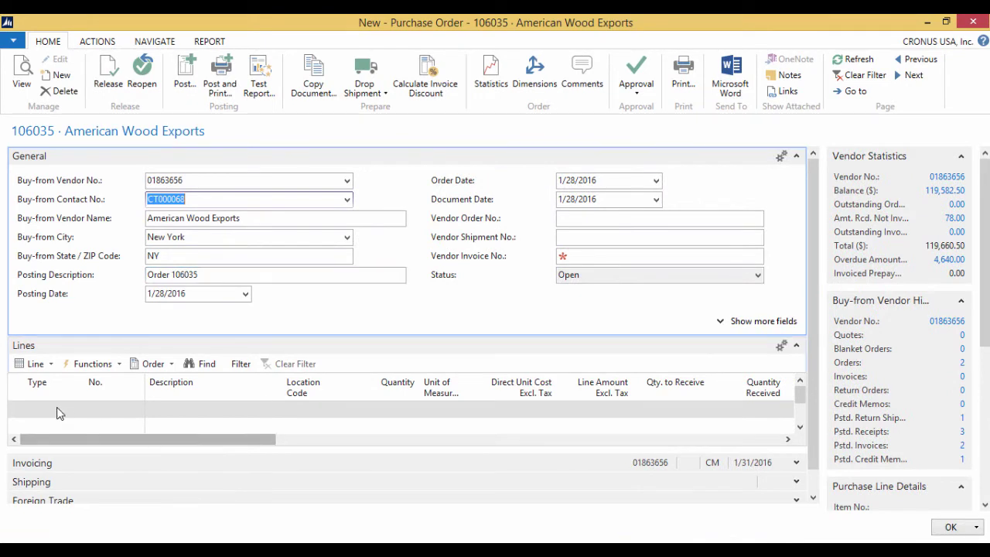
Add an item line for Colombian Coffee Beans (item 70065) with location code BLUE to the purchase order
click(52, 407)
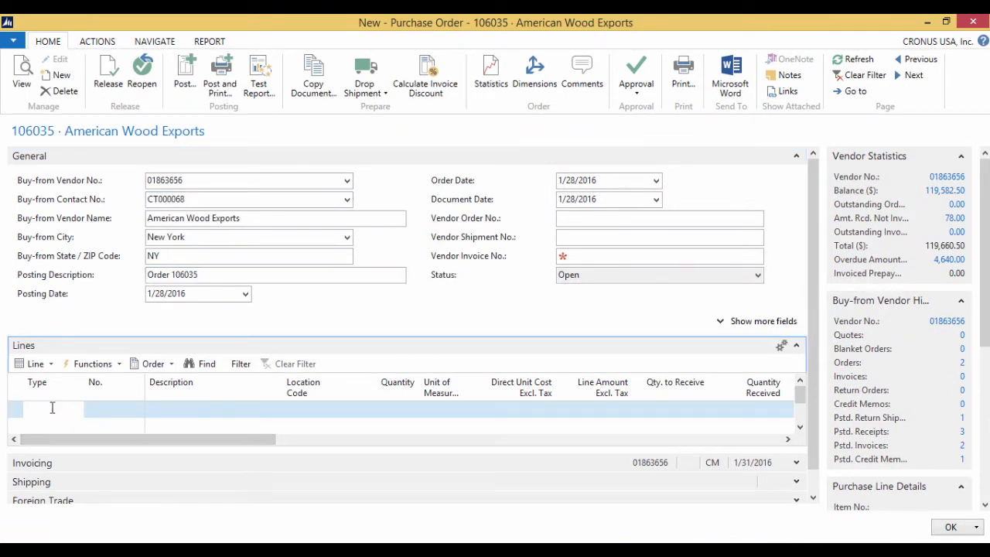
key(Tab)
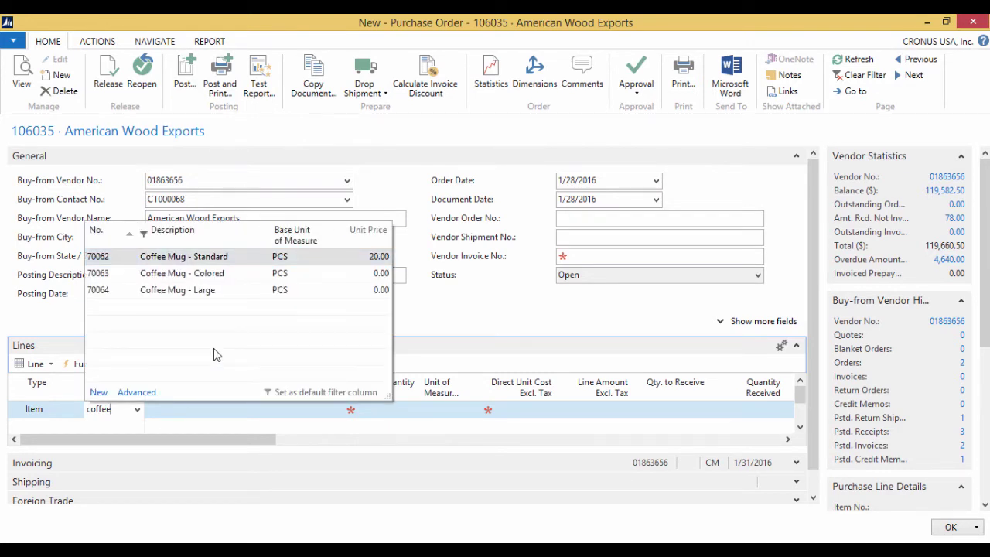
key(BackSpace)
key(BackSpace)
key(BackSpace)
key(BackSpace)
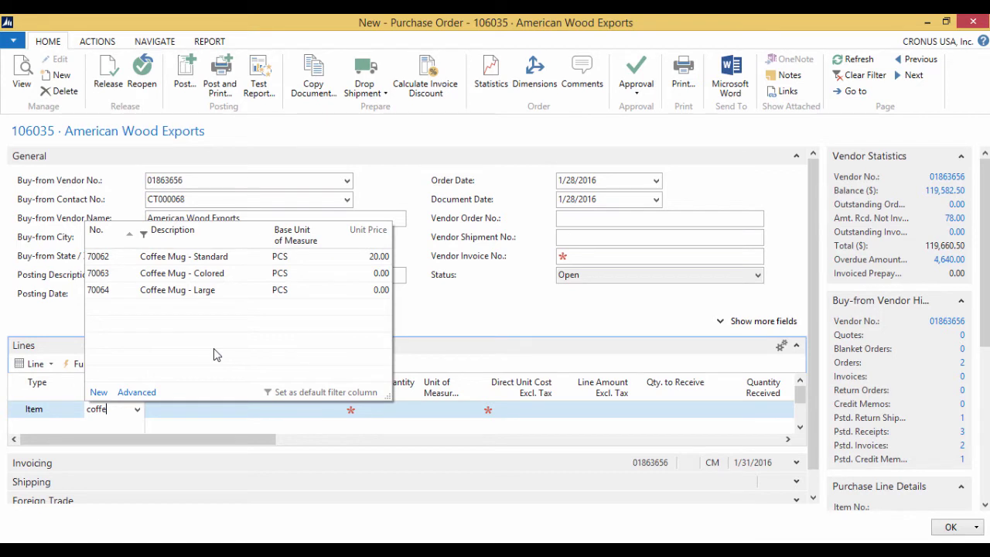
text(lo)
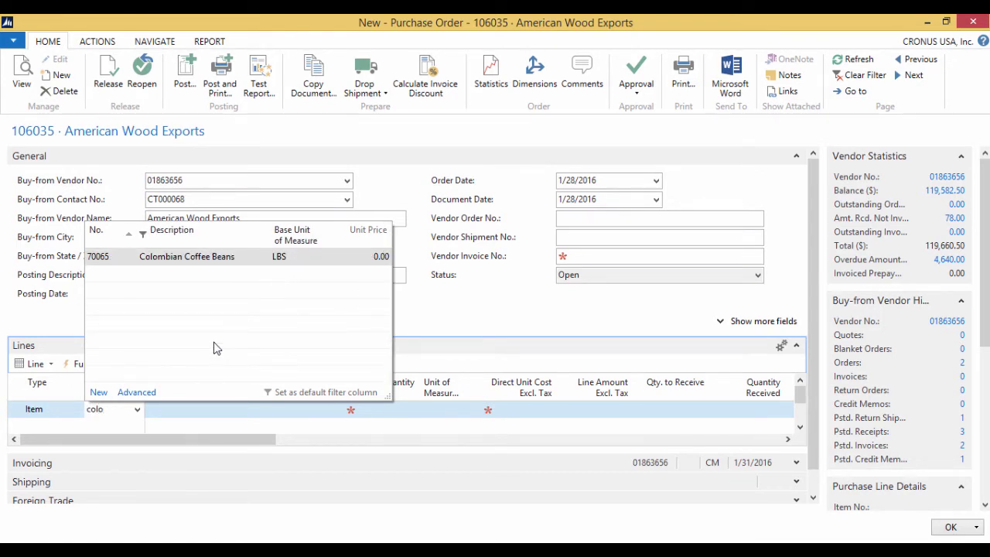
click(214, 262)
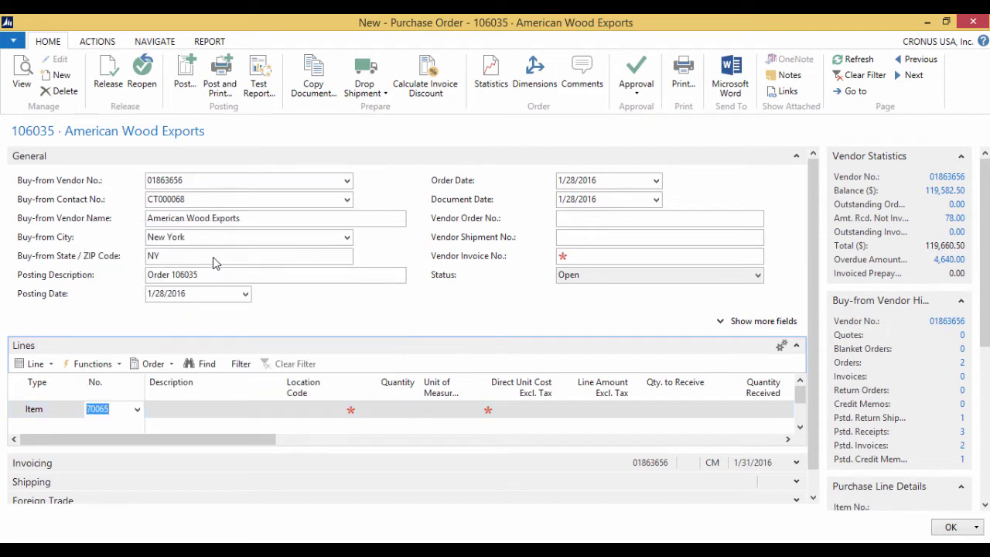
text(blue)
key(Tab)
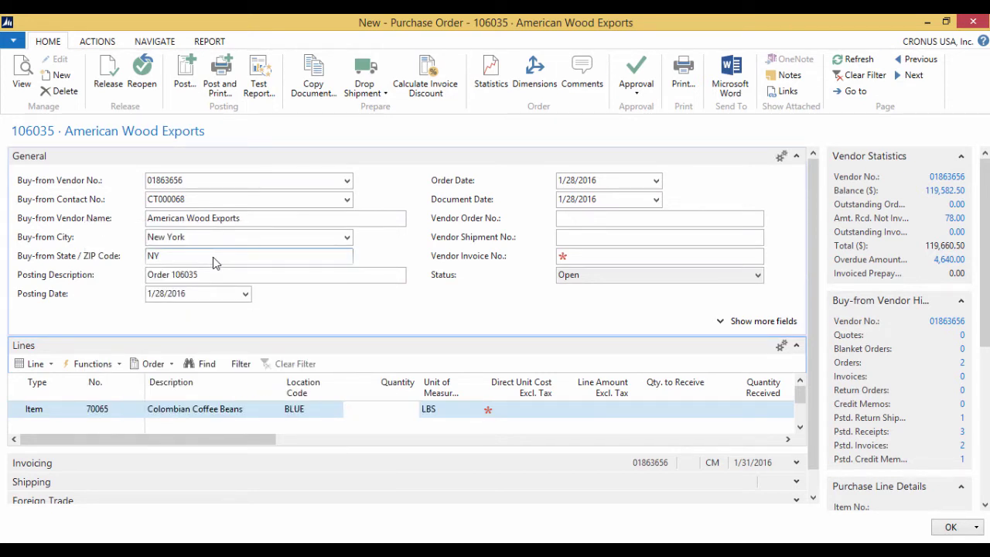
Set the coffee beans line's quantity to 100 and its direct unit cost to 3
text(100)
key(Tab)
key(Tab)
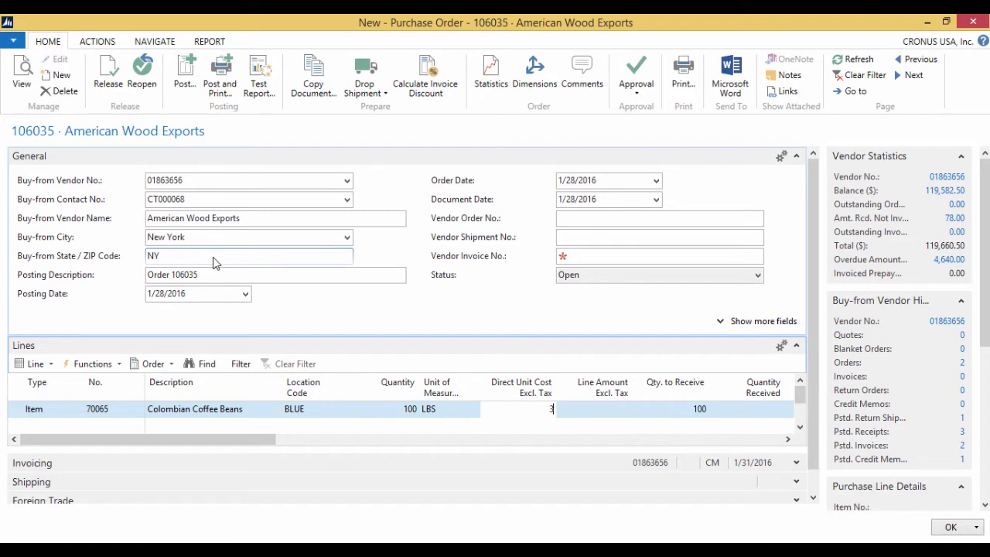
text(3)
key(Tab)
key(Tab)
key(Tab)
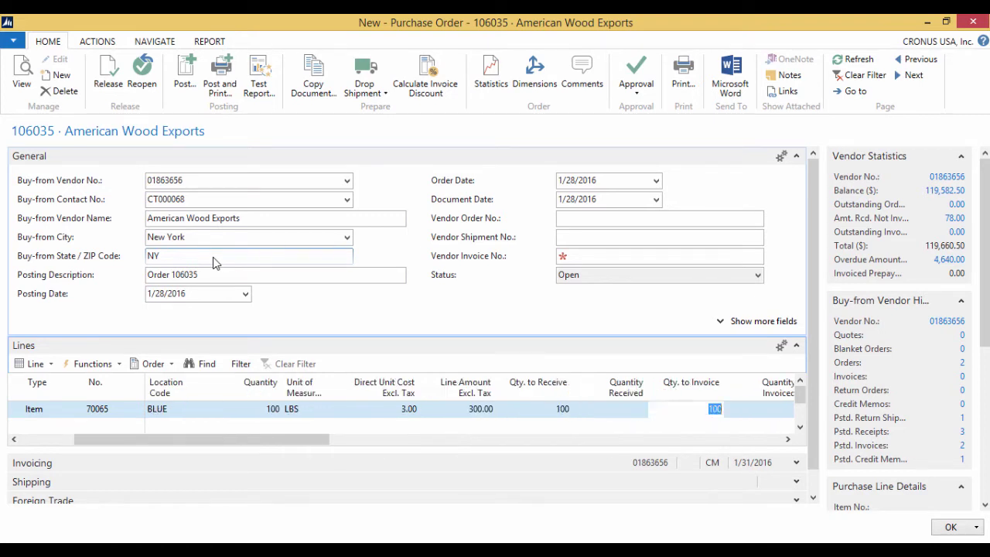
key(shift+Tab)
key(shift+Tab)
key(shift+Tab)
key(shift+Tab)
key(shift+Tab)
key(shift+Tab)
key(shift+Tab)
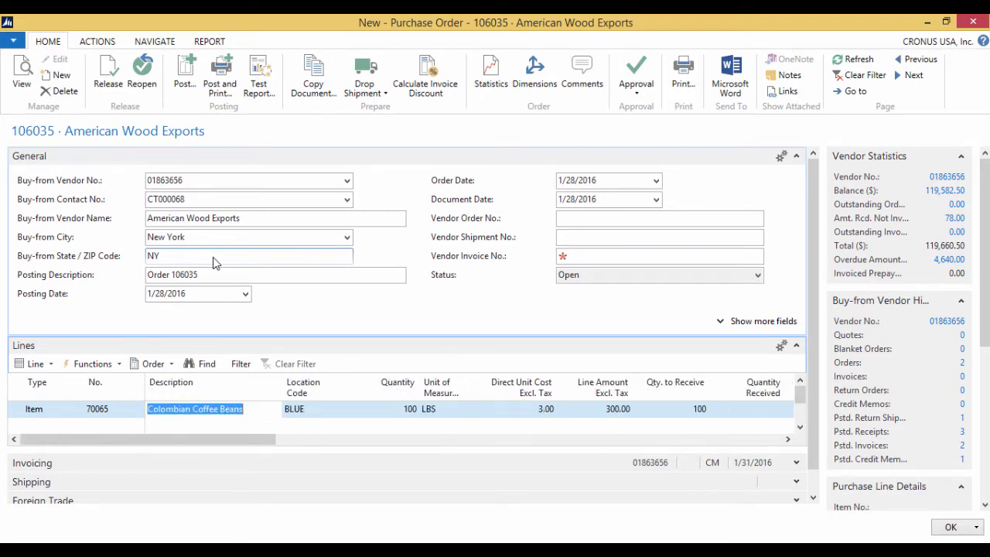
key(shift+Tab)
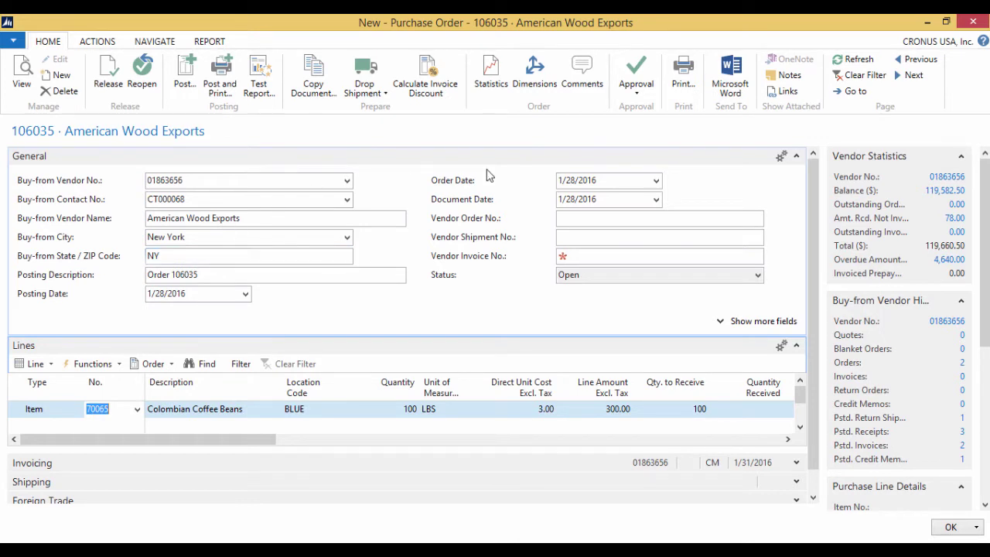
Enter ABC2342 as the purchase order's vendor invoice number
click(36, 364)
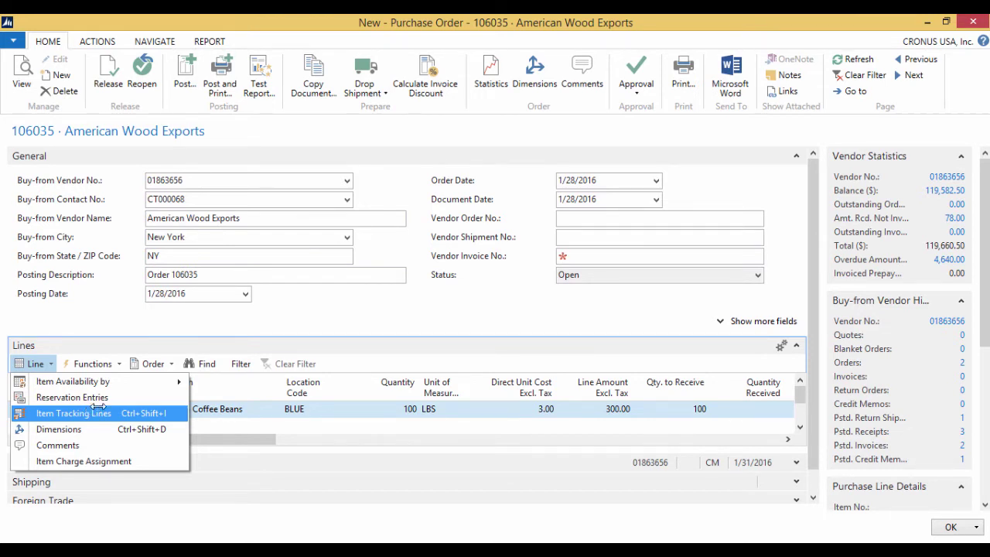
click(512, 229)
click(588, 257)
text(ABC2345)
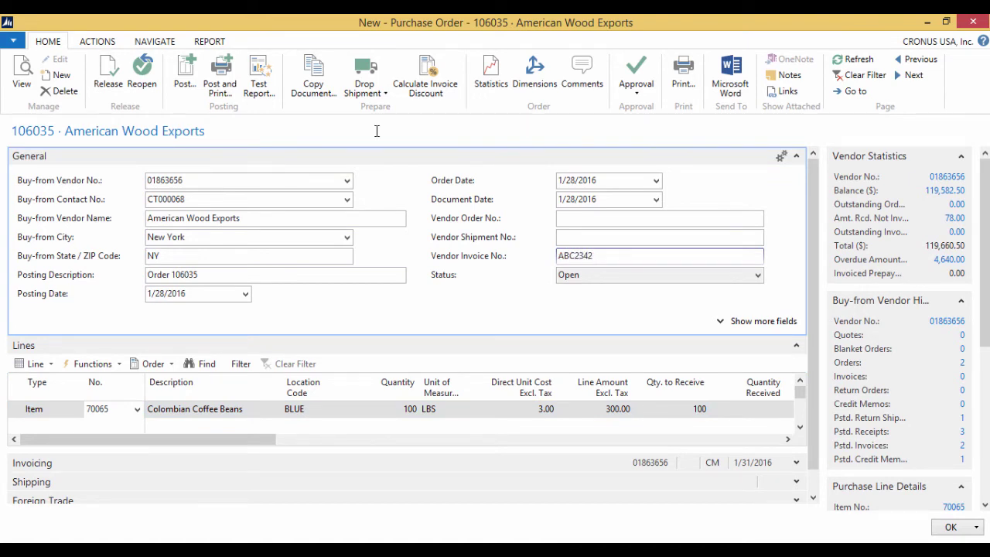
Try to post the purchase order with the Receive and Invoice option
click(184, 73)
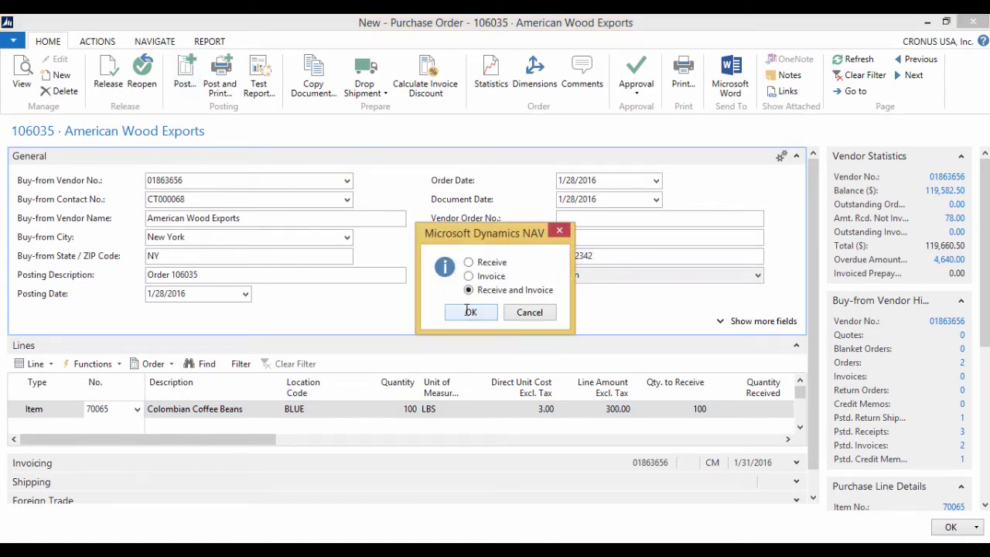
click(469, 312)
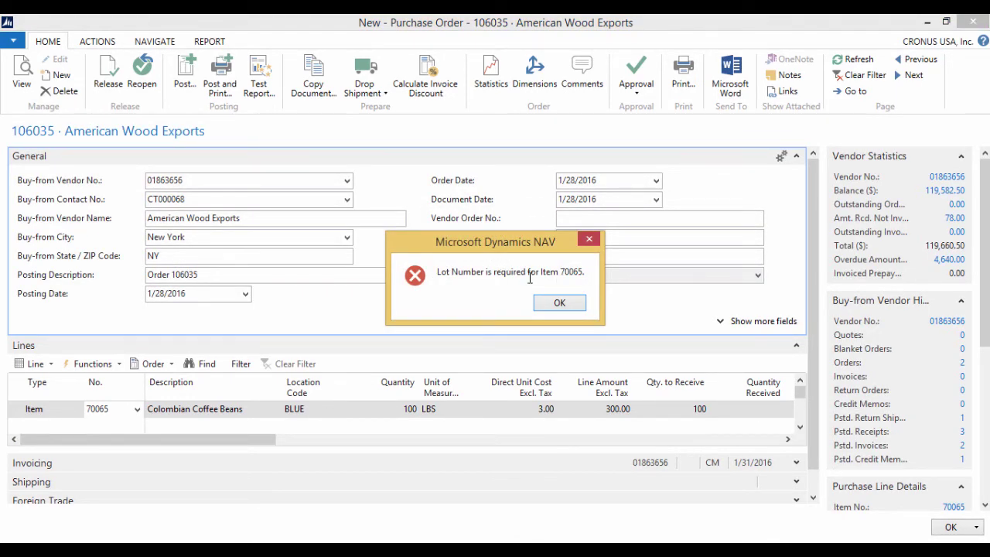
Open the item tracking lines for the Colombian Coffee Beans purchase line and assign an automatic lot number to the full quantity
click(559, 302)
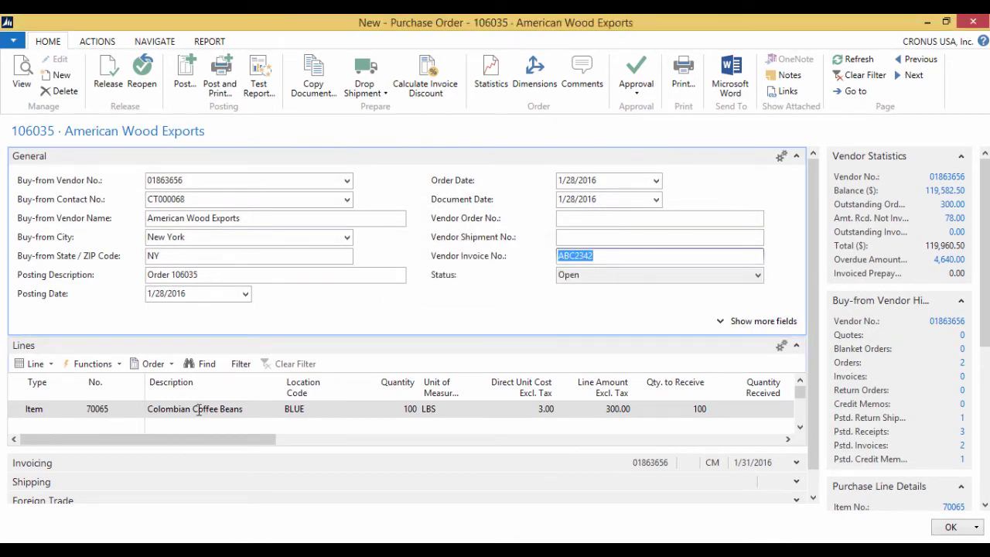
click(32, 364)
click(69, 413)
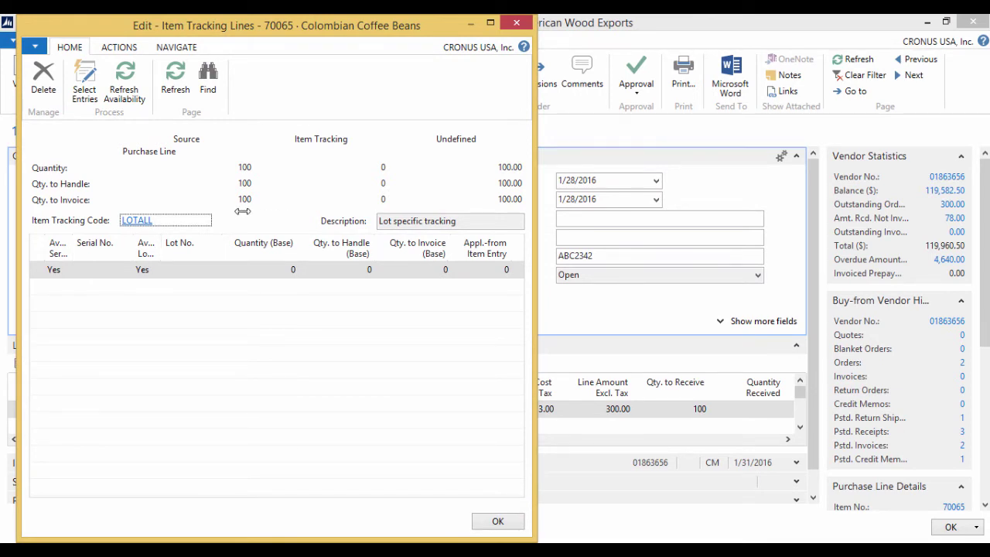
click(118, 46)
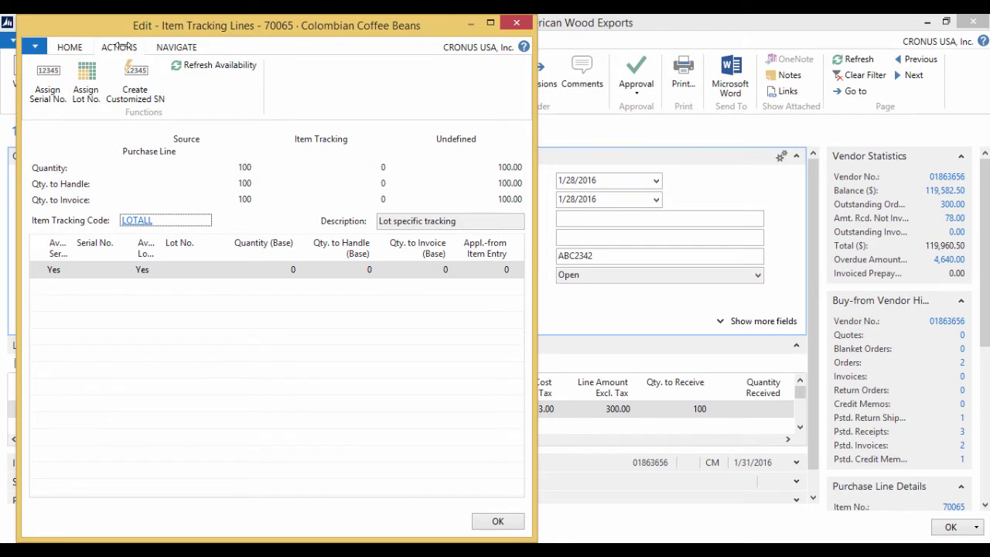
click(89, 73)
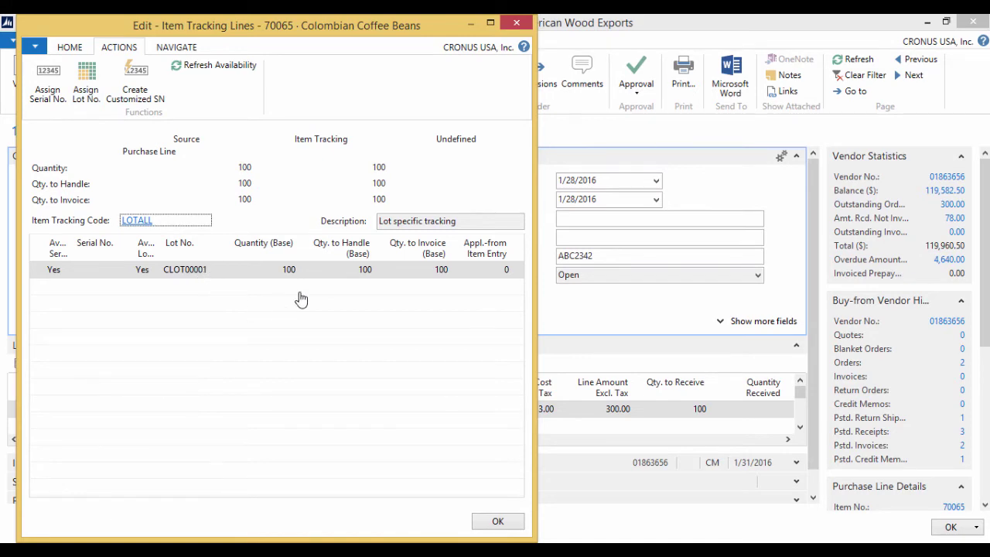
Examine the item's existing lot list and the lot number and quantity fields on the tracking line
click(213, 274)
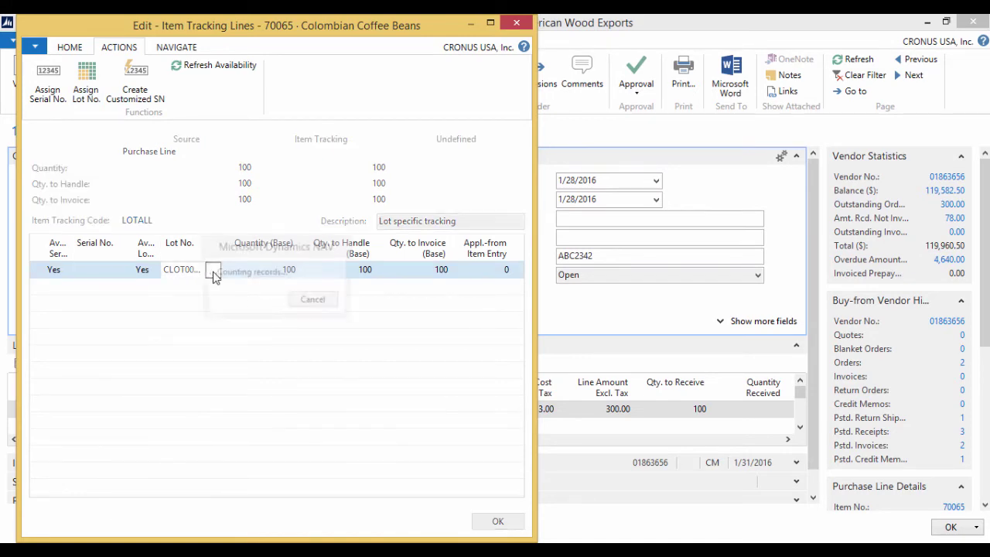
click(213, 275)
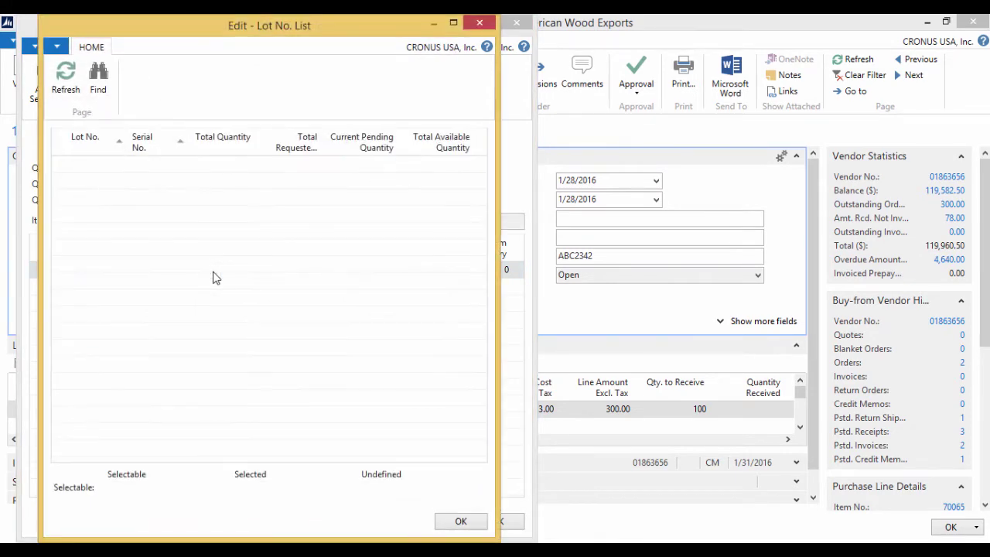
click(480, 25)
text(CLOT00001)
key(Tab)
key(Tab)
key(Tab)
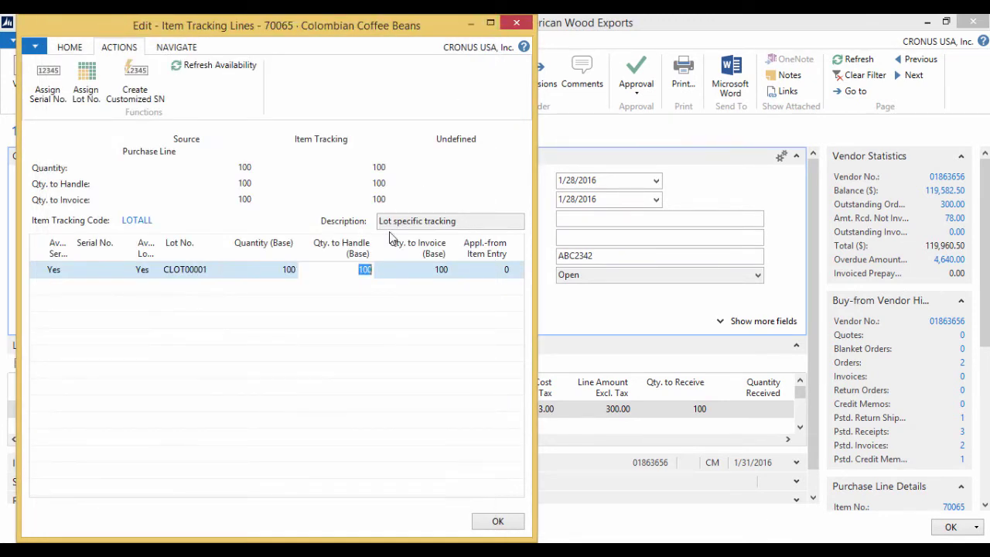
key(Tab)
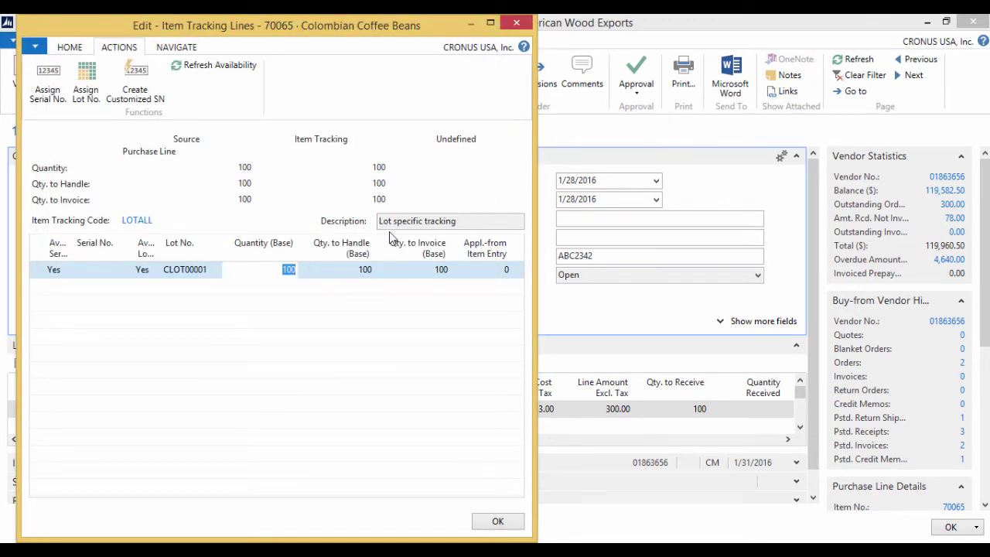
key(shift+Tab)
key(shift+Tab)
key(shift+Tab)
key(shift+Tab)
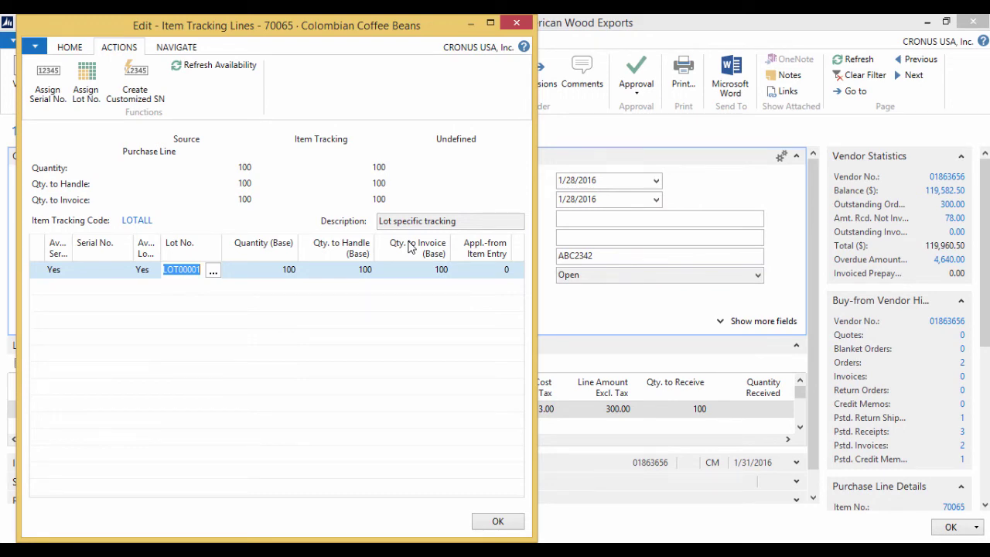
Add the Expiration Date column to the item tracking lines, placed directly after Lot No., and close the tracking lines
right_click(410, 246)
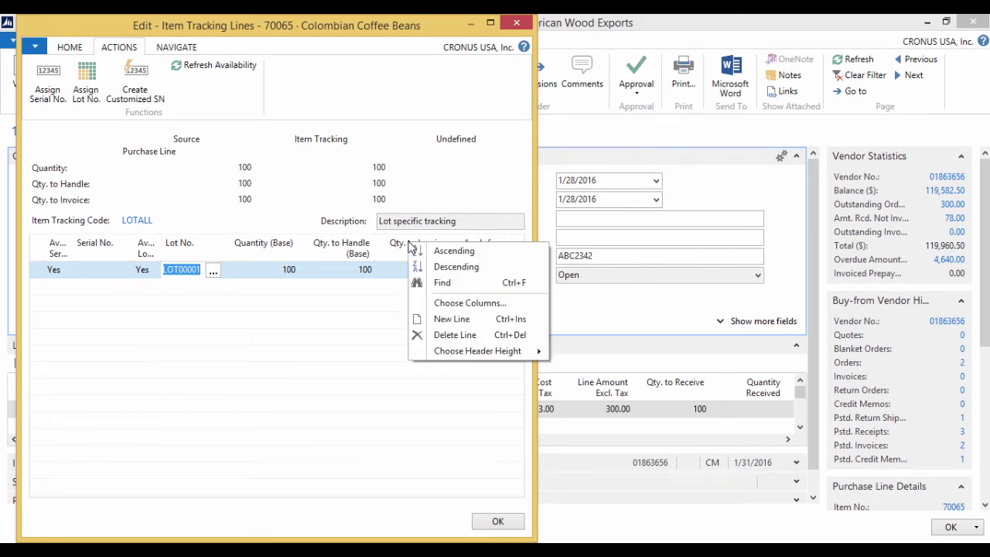
click(478, 303)
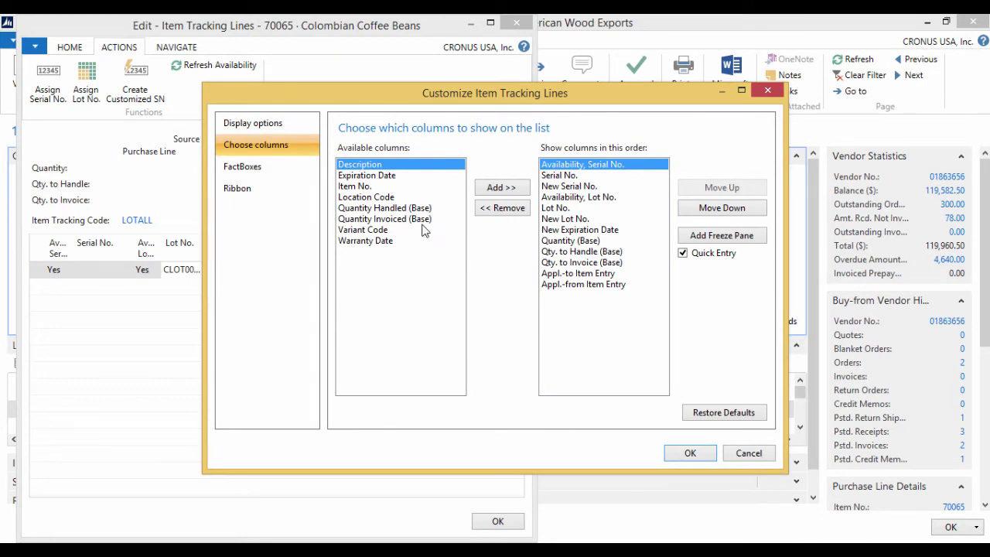
click(396, 177)
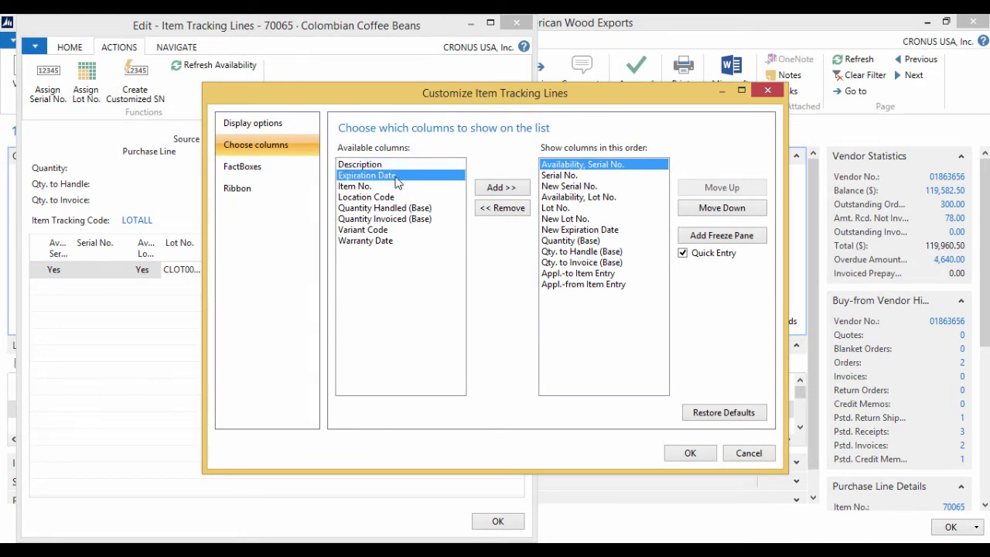
click(501, 187)
click(722, 188)
click(721, 188)
click(721, 188)
click(722, 188)
click(721, 188)
click(721, 188)
click(721, 188)
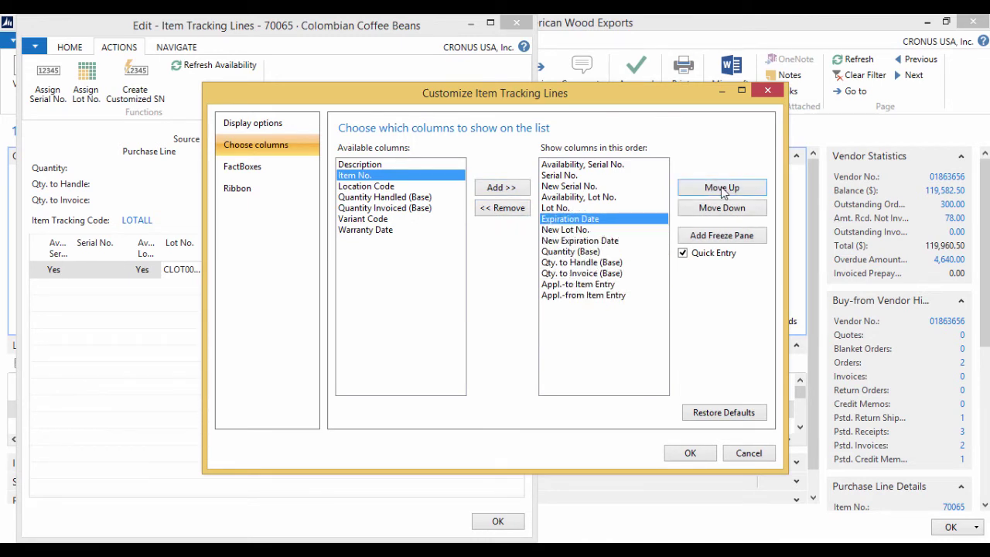
click(690, 453)
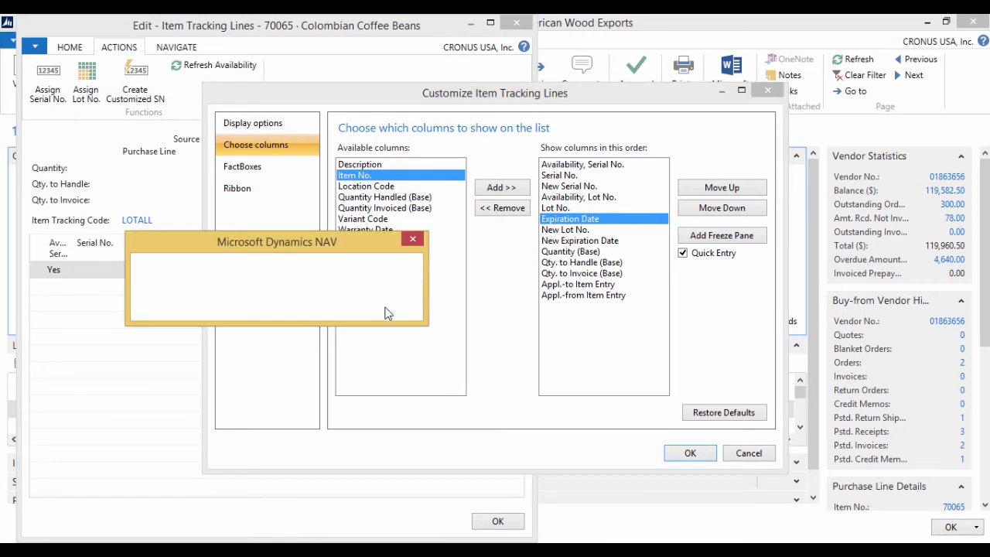
click(383, 303)
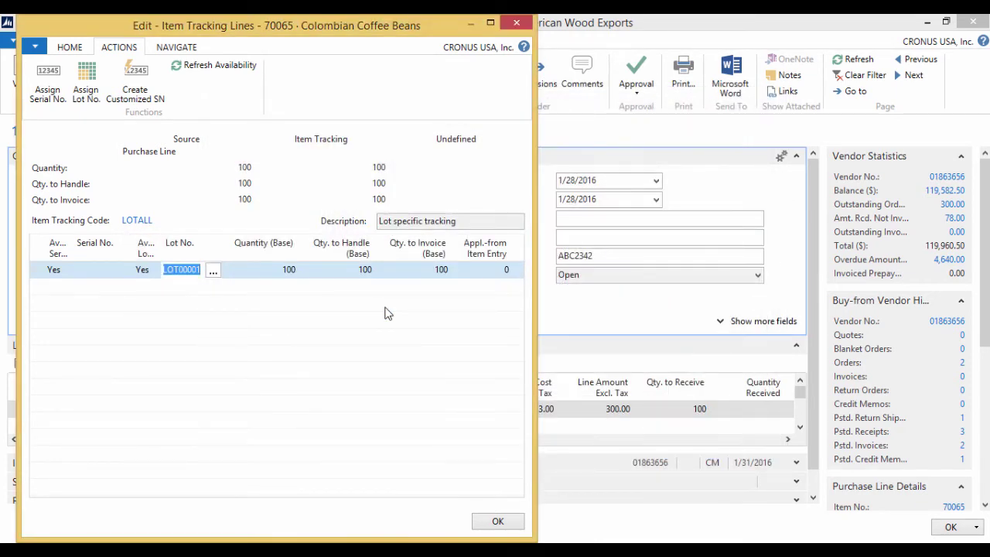
click(487, 523)
Reopen the coffee beans line's item tracking lines and set the lot's expiration date to 1/15/2018
click(50, 364)
click(62, 405)
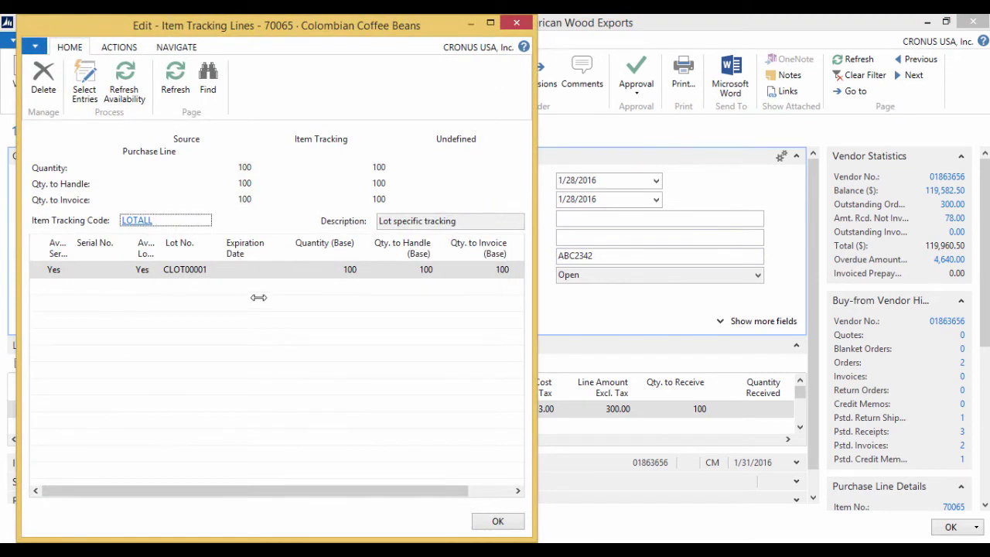
click(242, 269)
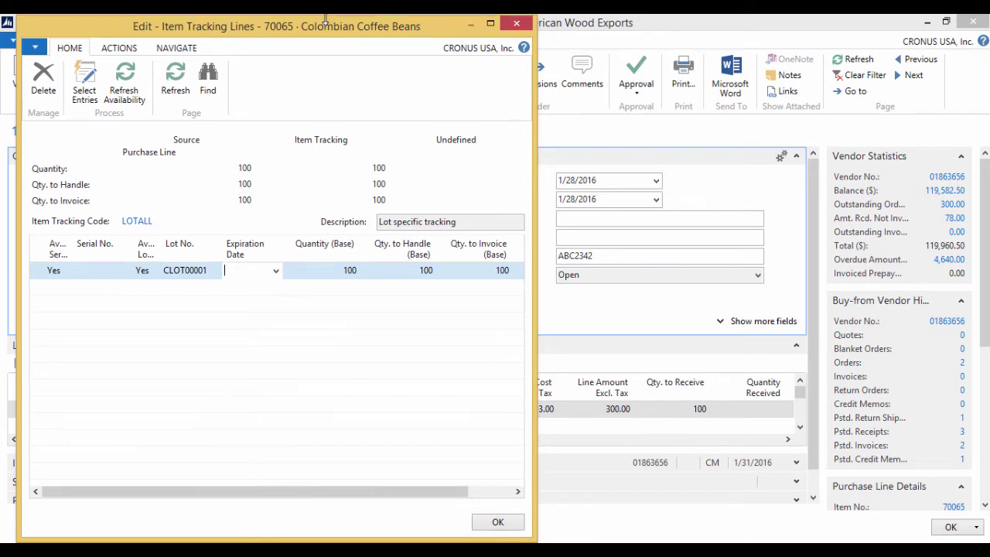
drag(320, 21, 321, 95)
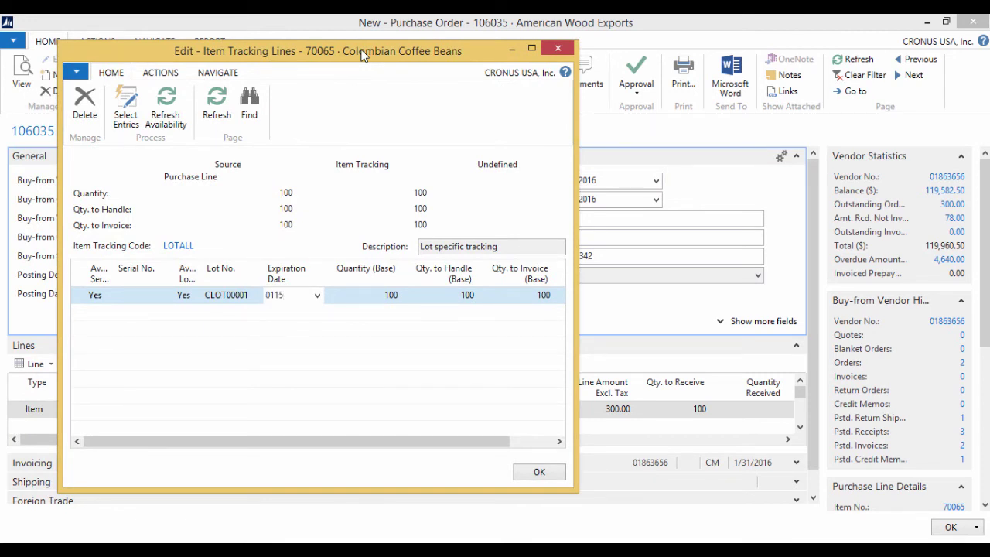
key(Tab)
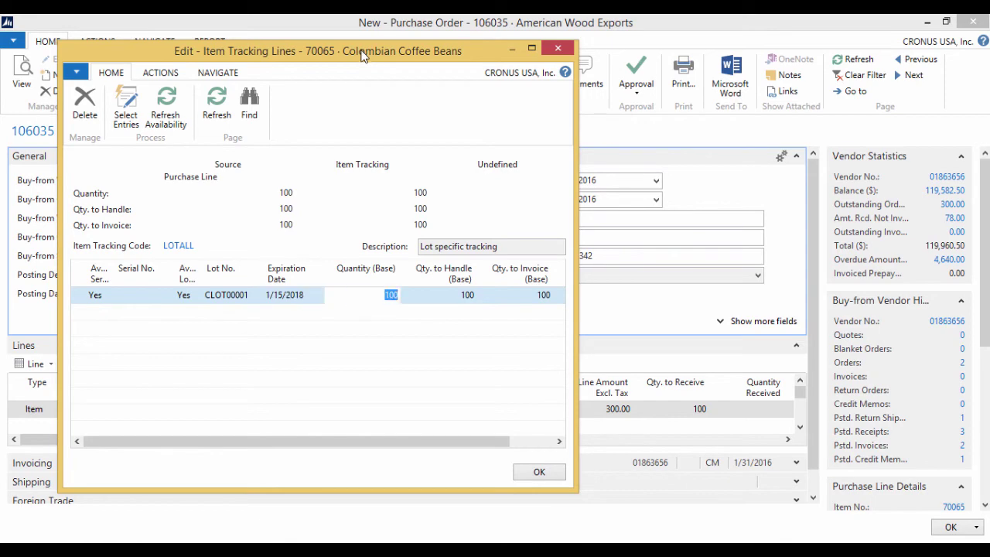
click(526, 477)
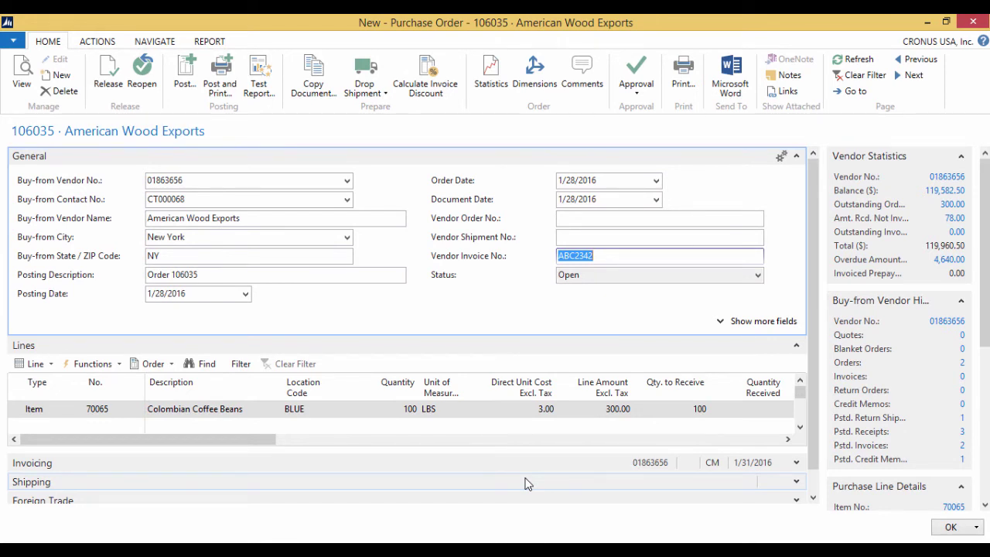
Post the coffee beans purchase order with the Receive and Invoice option
click(184, 70)
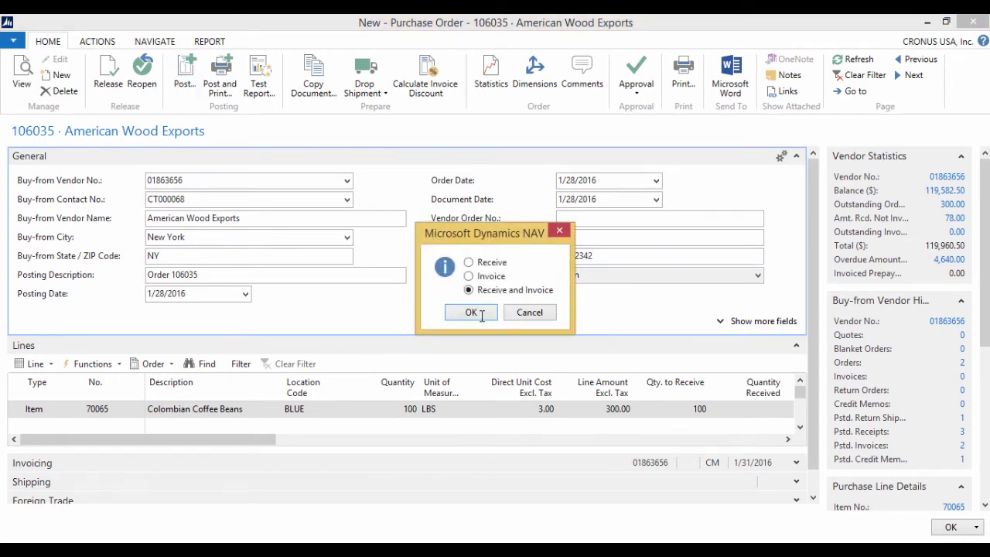
click(472, 313)
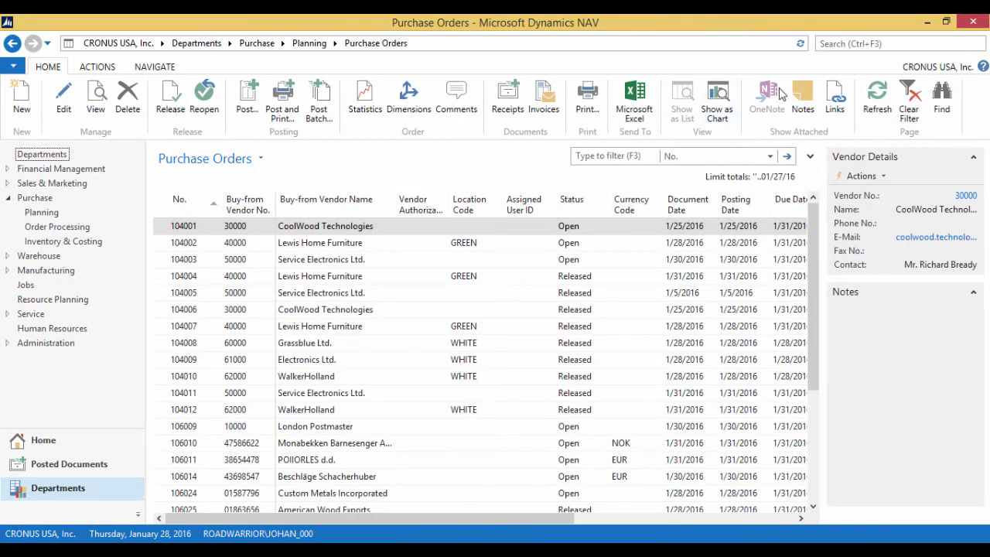
Find the sales orders list and create a new sales order for The Cannon Group PLC in a maximized window
click(836, 45)
text(sales order)
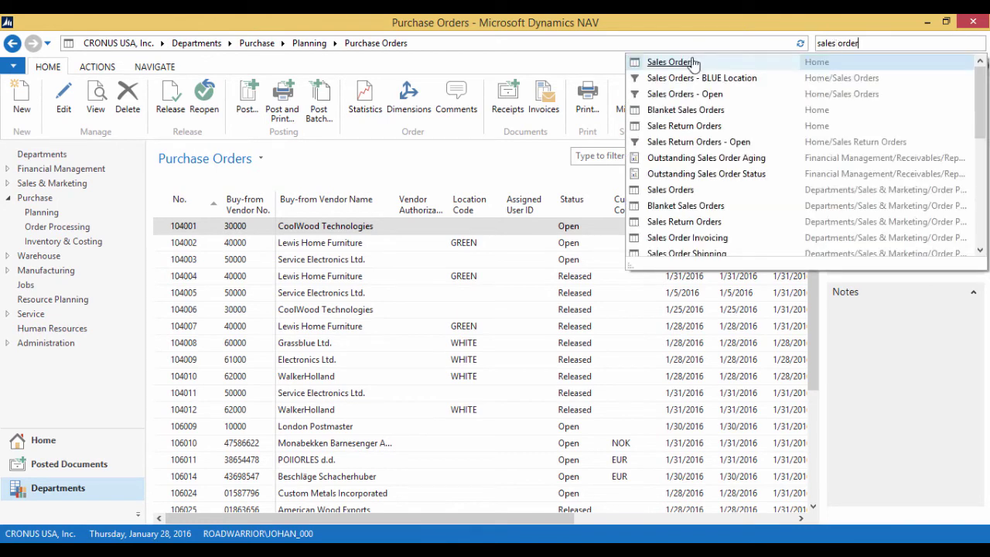
click(691, 64)
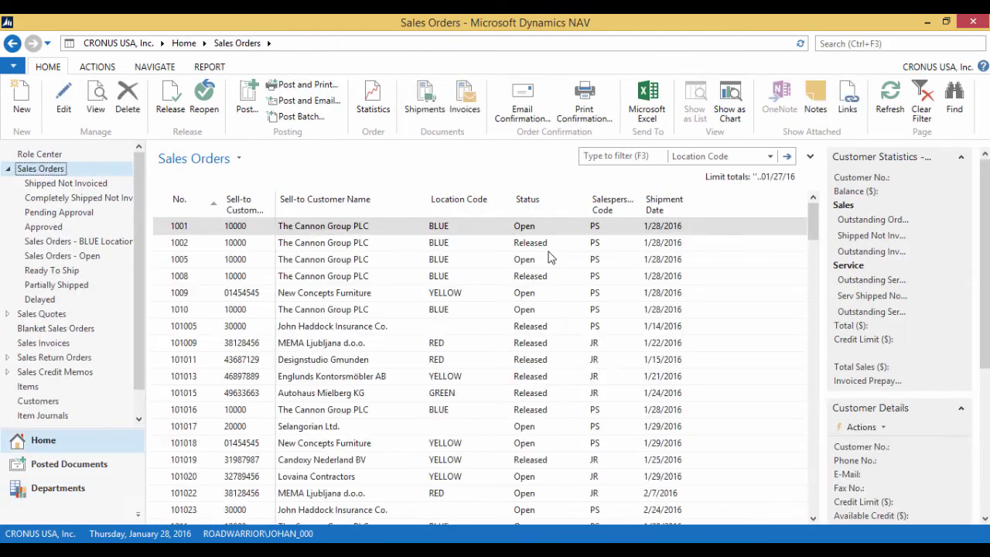
click(22, 99)
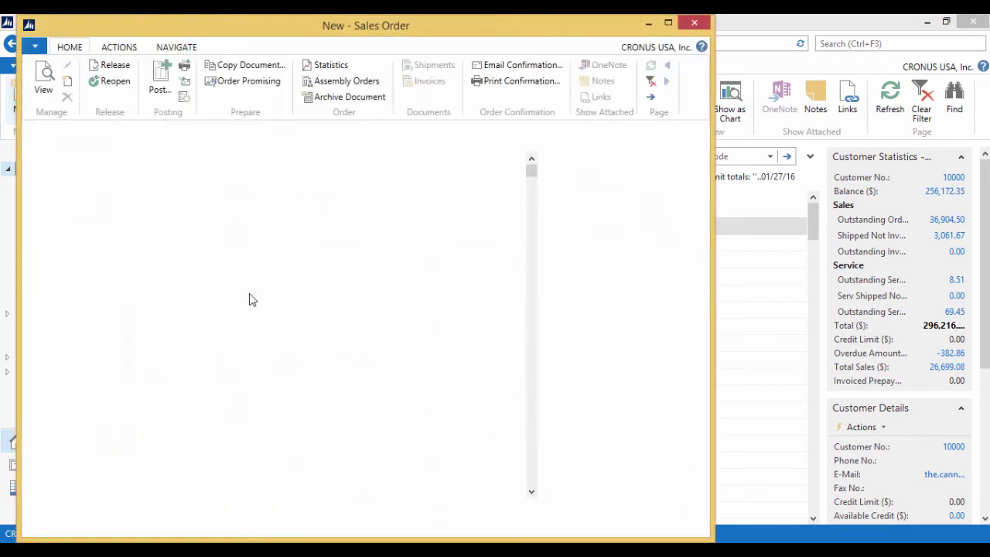
key(Tab)
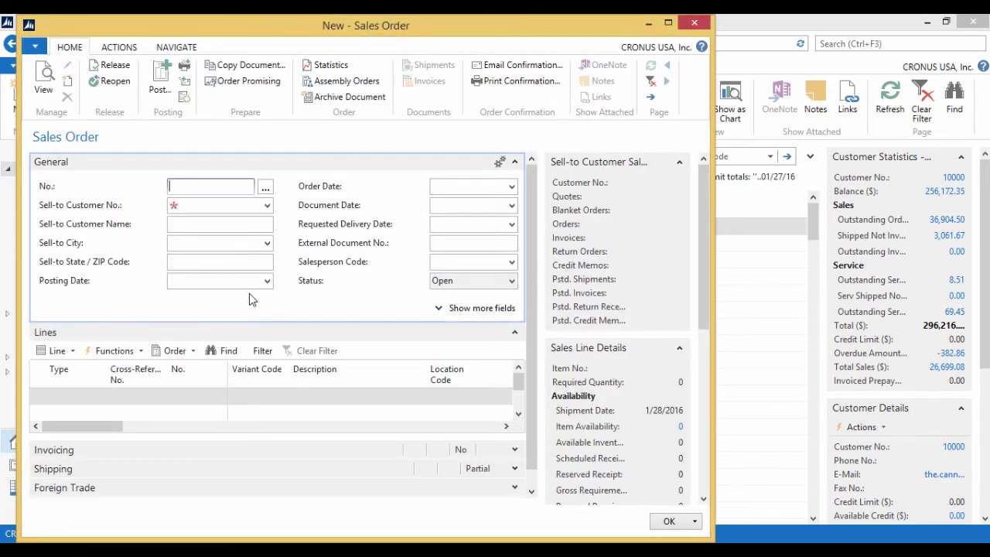
text(the can)
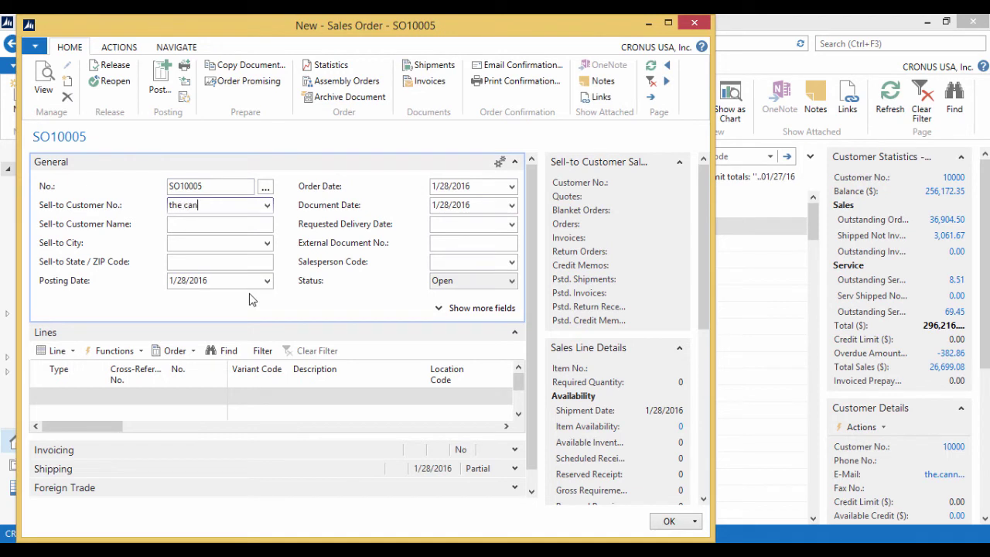
click(263, 250)
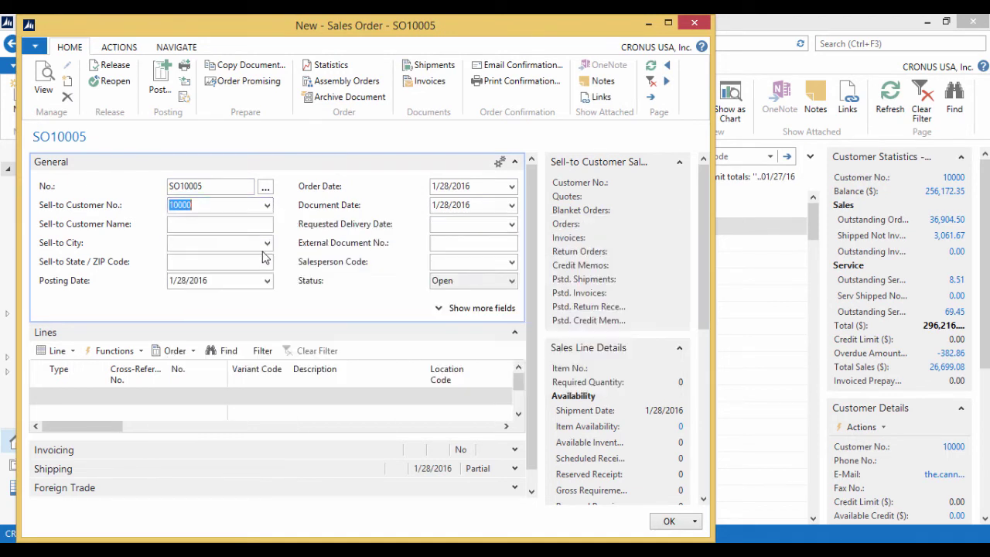
key(Tab)
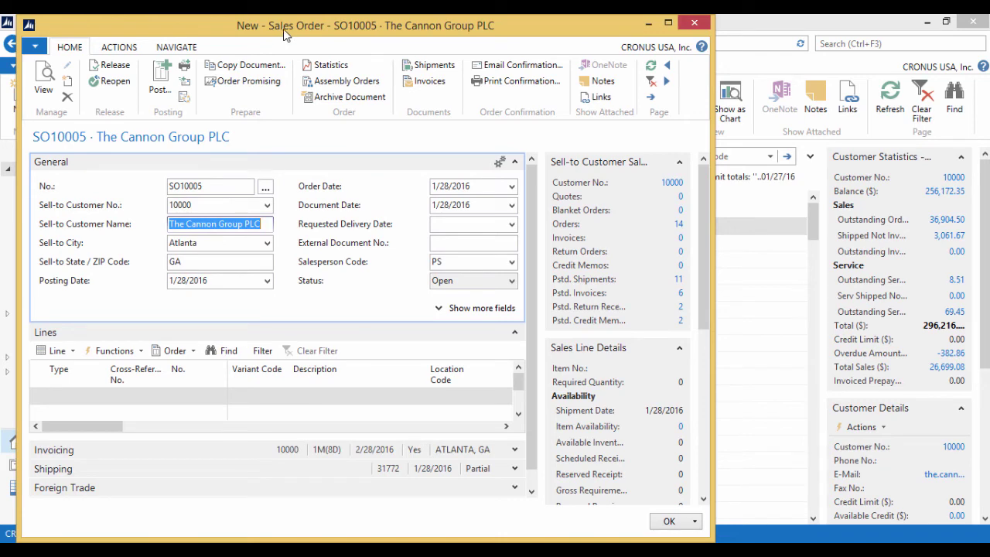
double_click(283, 29)
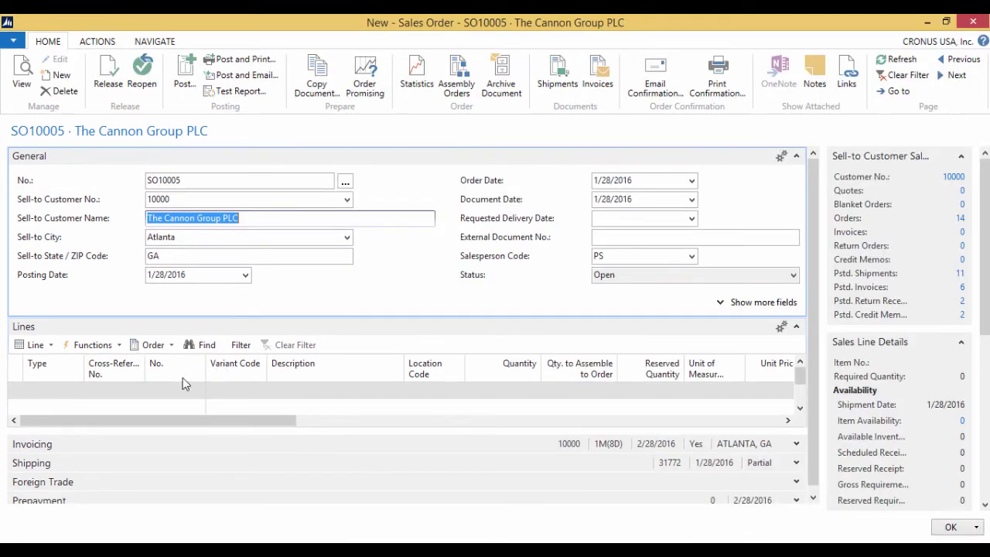
Add an item line for Colombian Coffee Beans (item 70065) to the sales order
click(54, 393)
text(Item)
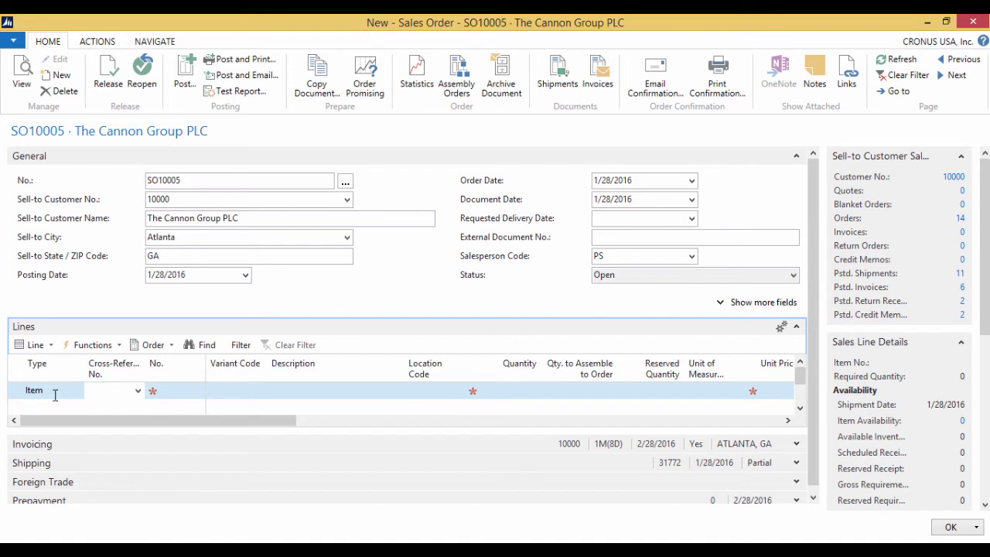
key(Tab)
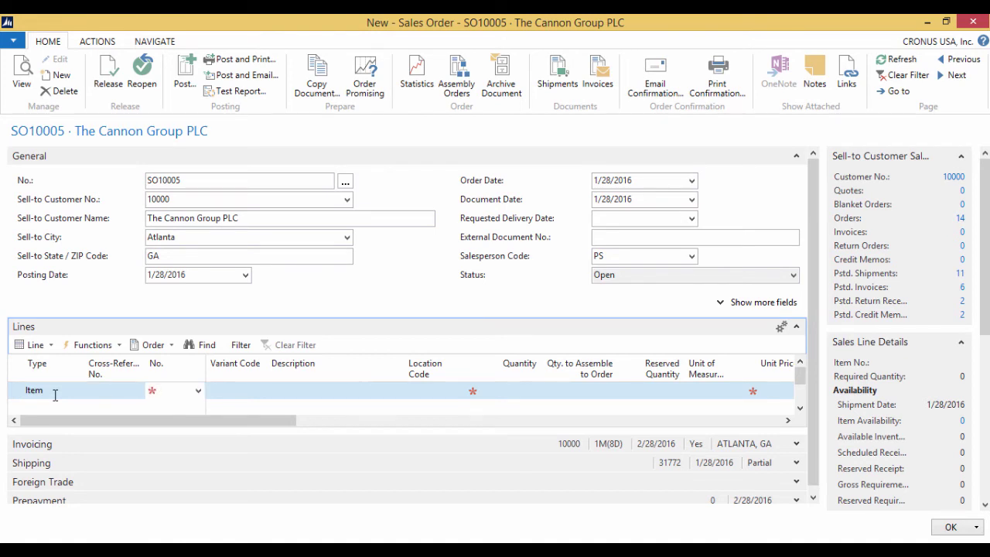
text(colo)
key(Tab)
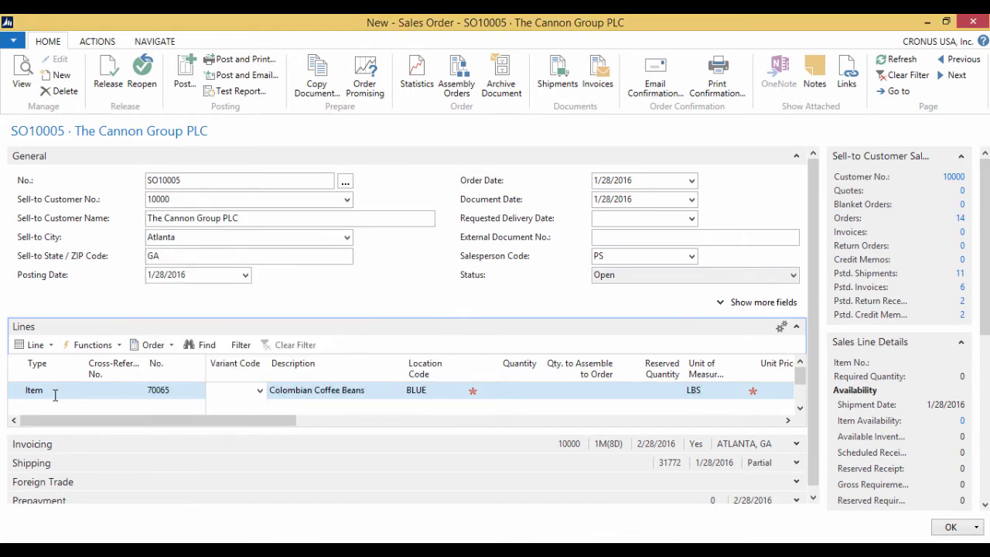
Set the sales order's coffee beans line quantity to 35 and go to its unit price
key(Return)
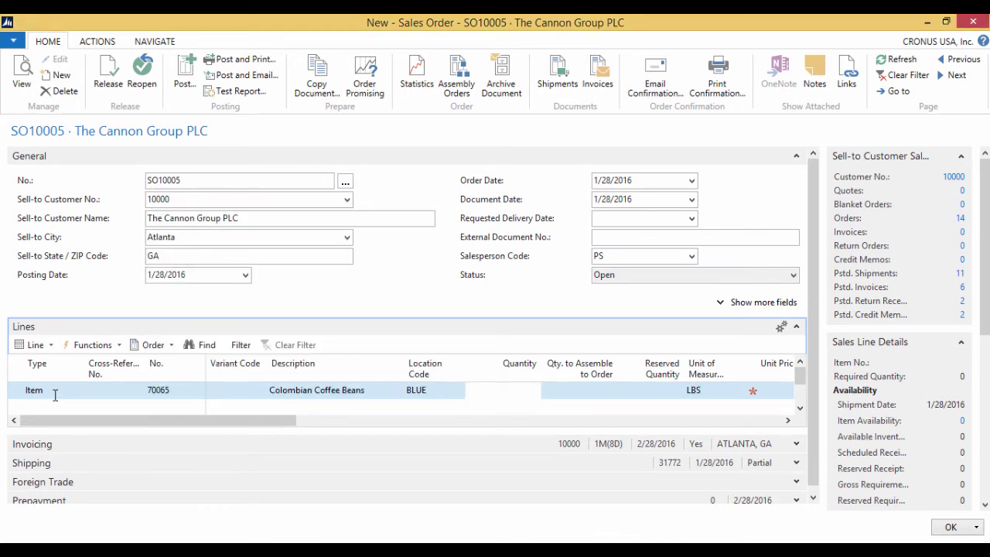
text(35)
key(Return)
key(Return)
key(Return)
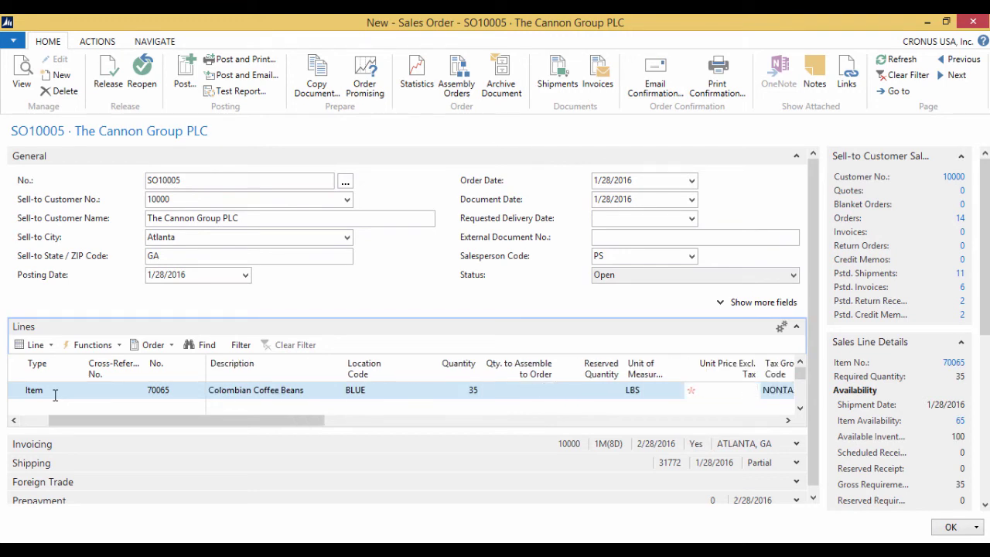
Set the unit price of the coffee beans sales line to 5.00 and finish entering the line
text(5)
key(Return)
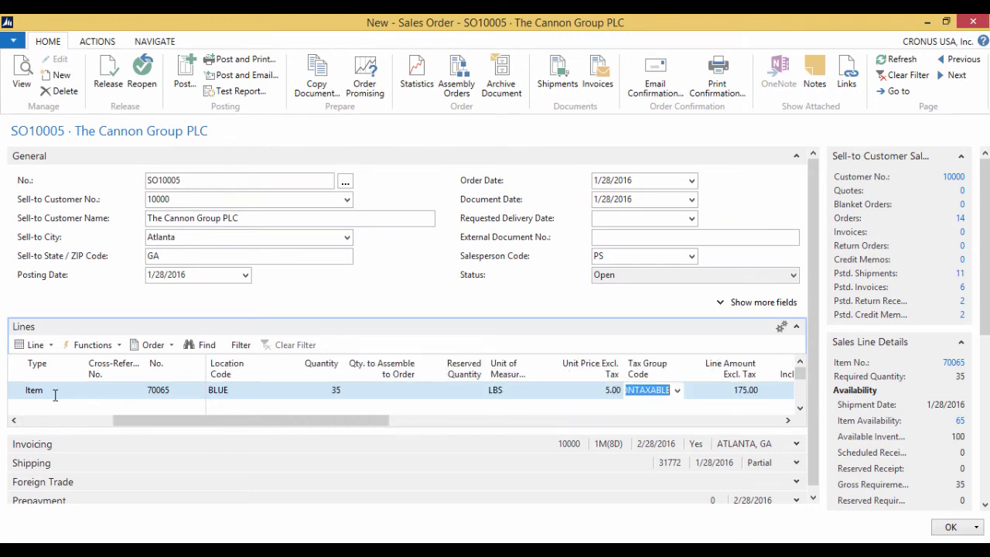
key(Return)
key(Return)
key(Return)
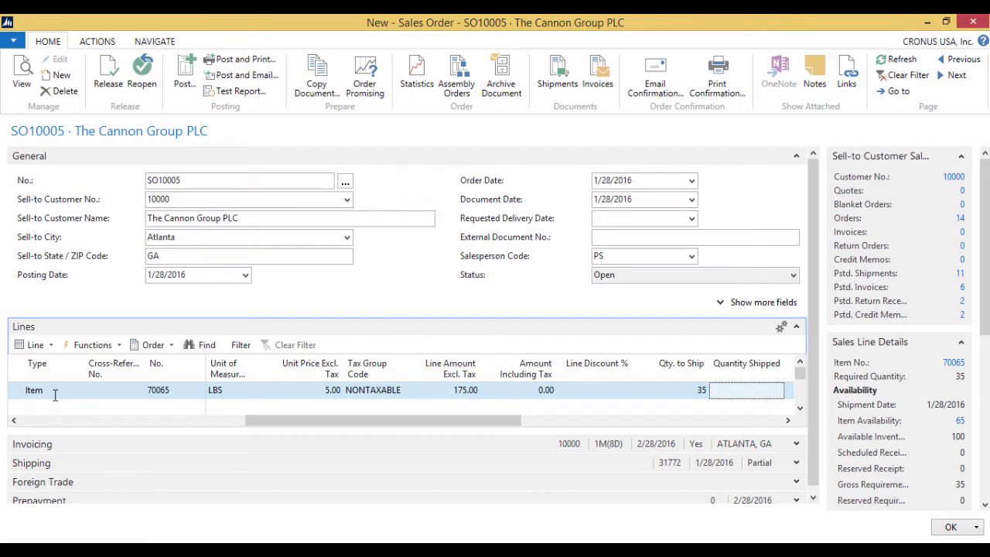
key(Return)
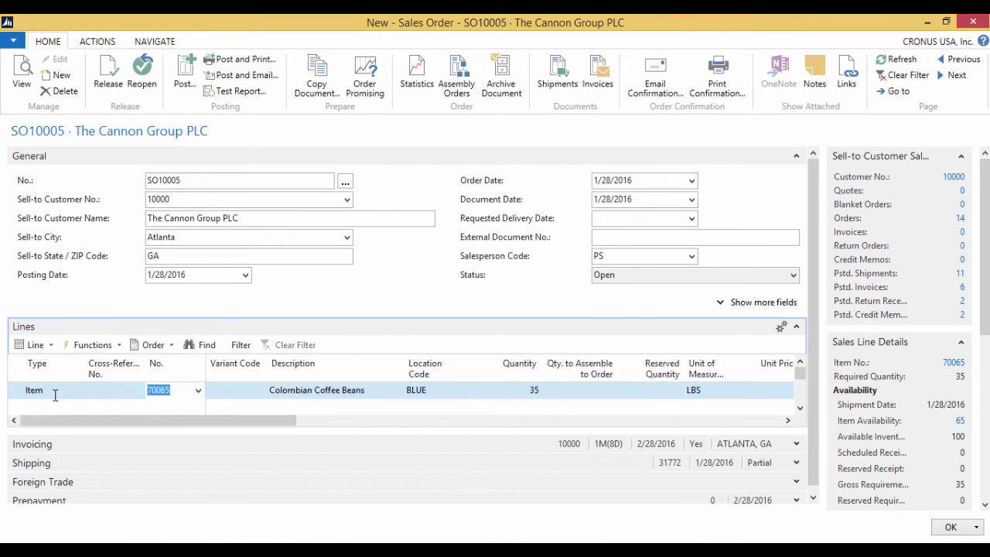
Assign lot CLOT00001 to the coffee beans line in its item tracking lines and post the sales order with Ship and Invoice
click(36, 345)
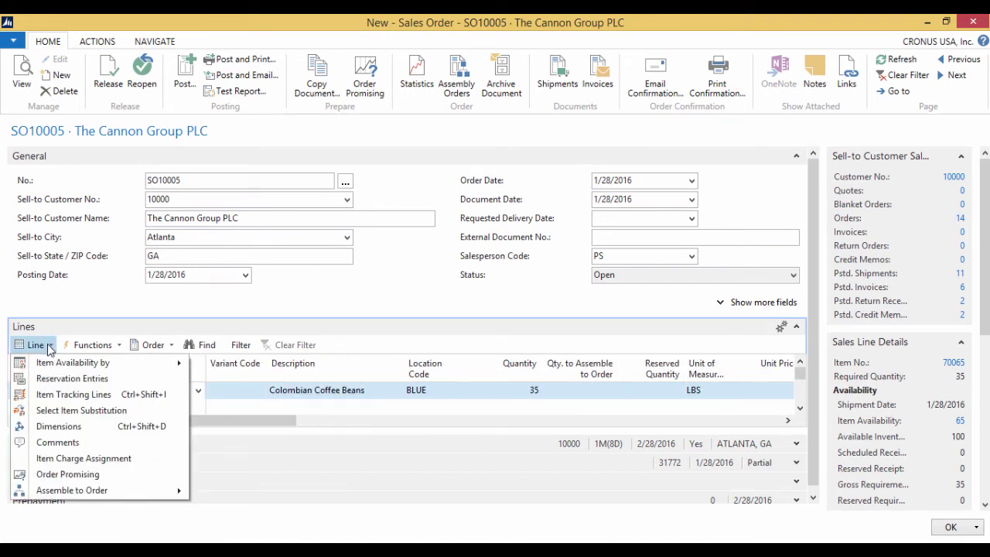
click(89, 397)
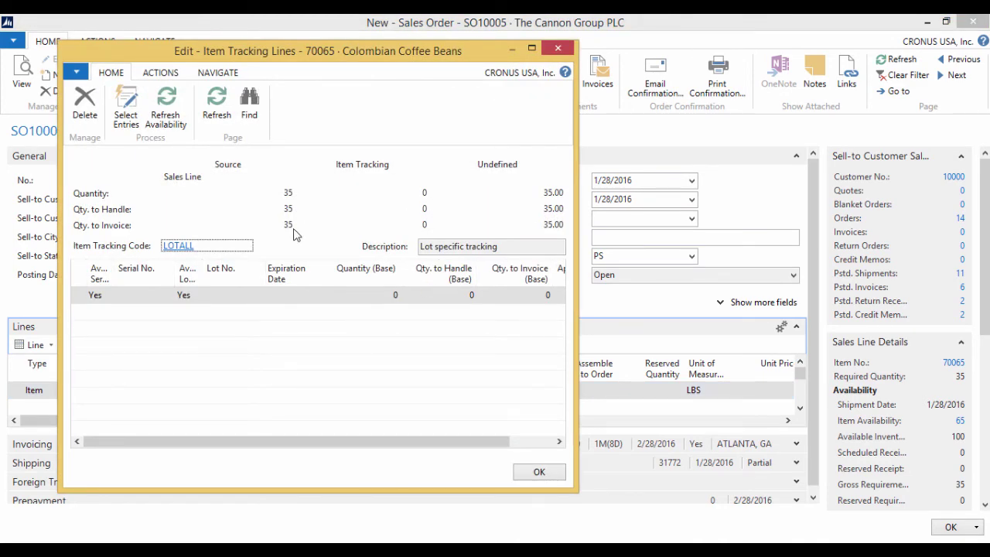
click(252, 294)
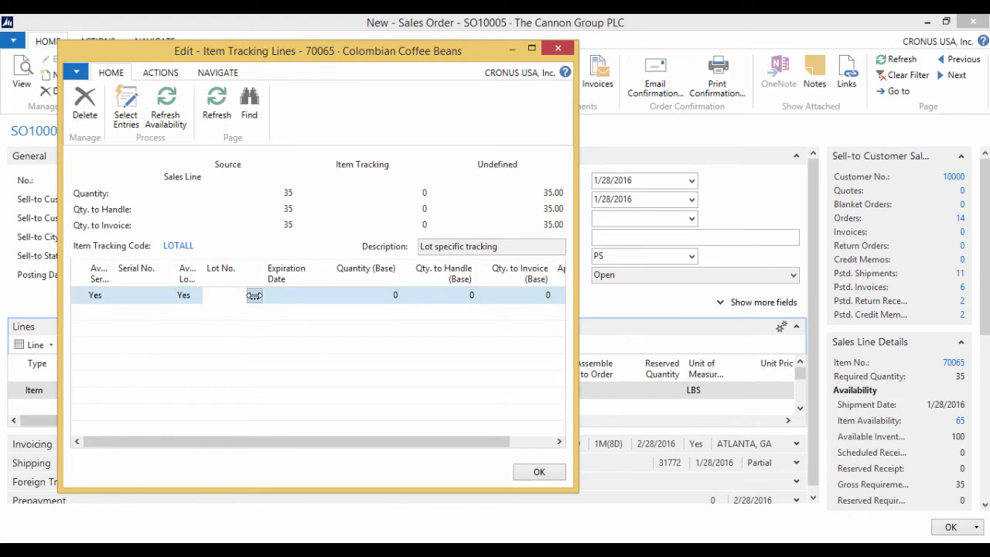
click(255, 295)
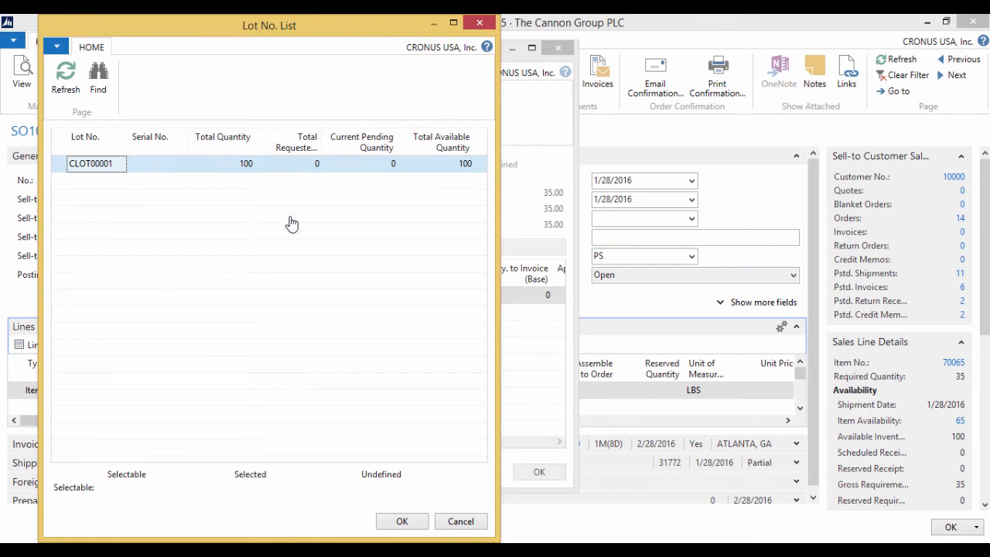
click(401, 522)
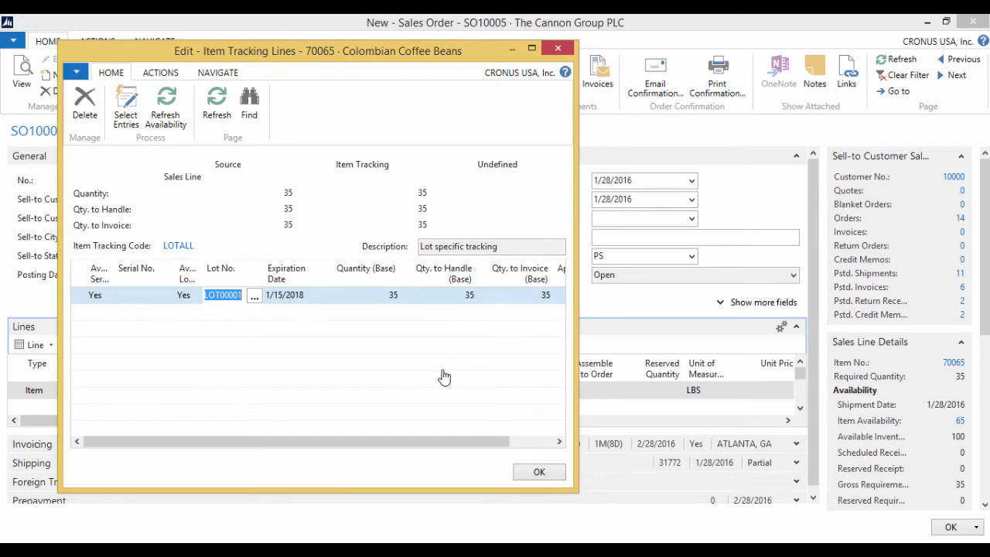
click(539, 472)
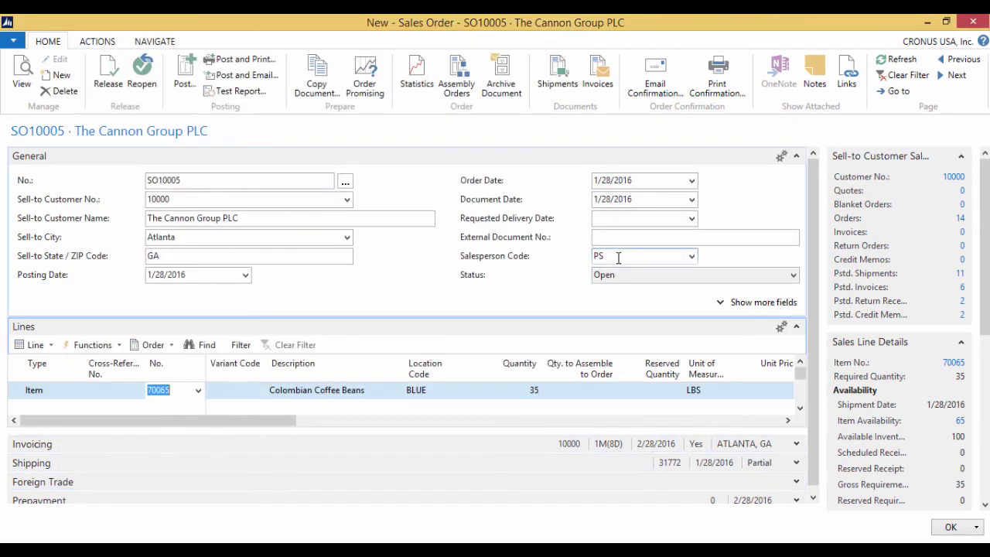
click(186, 87)
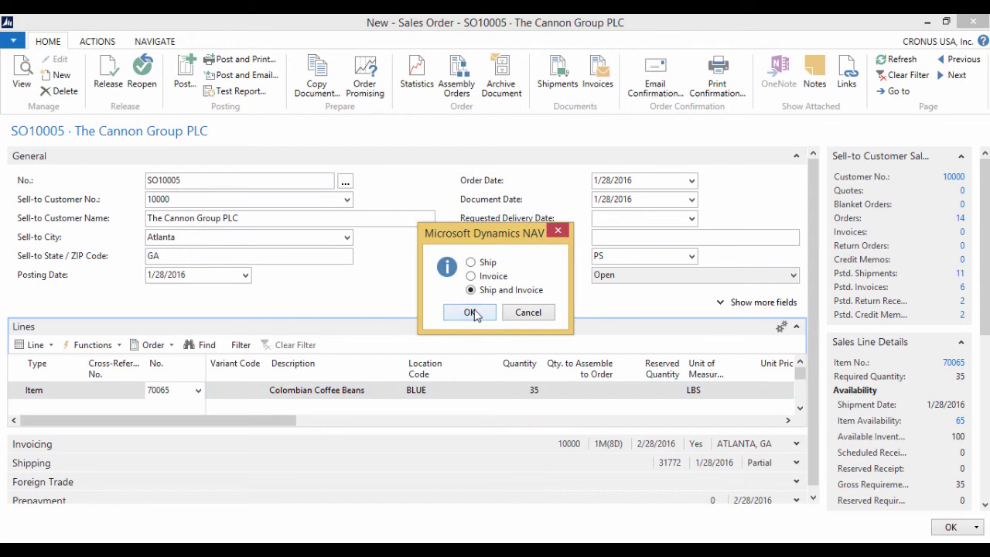
click(470, 312)
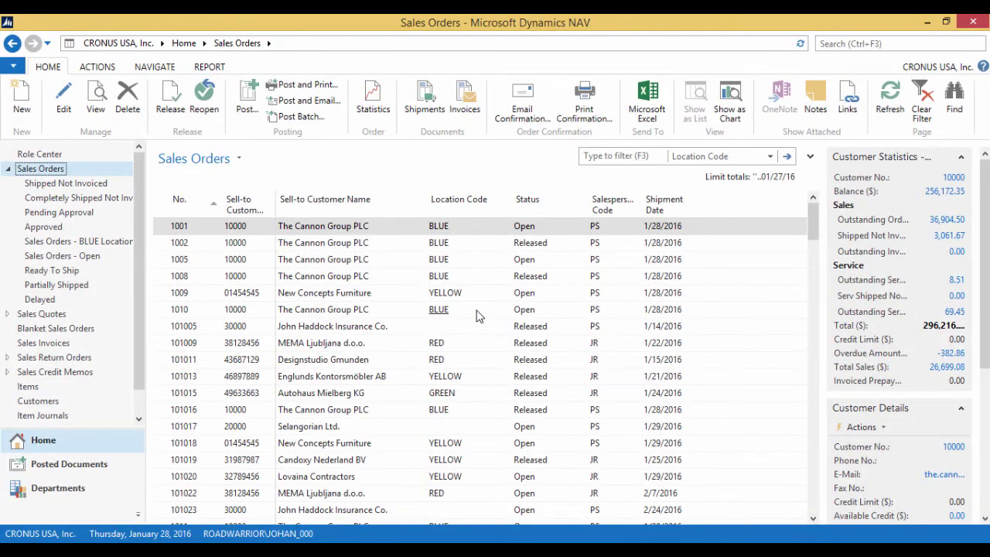
Find the Items list, filter it by description for "colo", and select Colombian Coffee Beans
click(840, 44)
text(item)
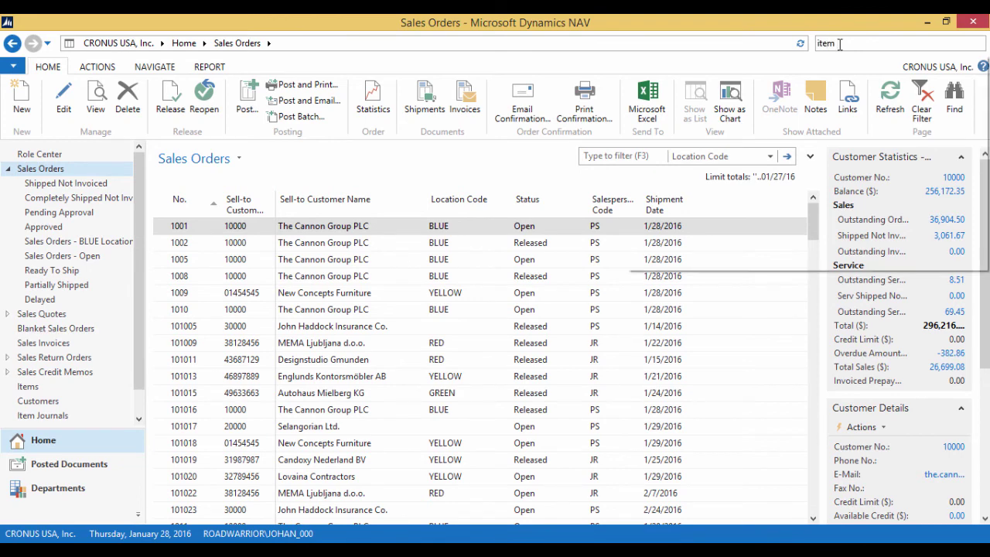
click(698, 64)
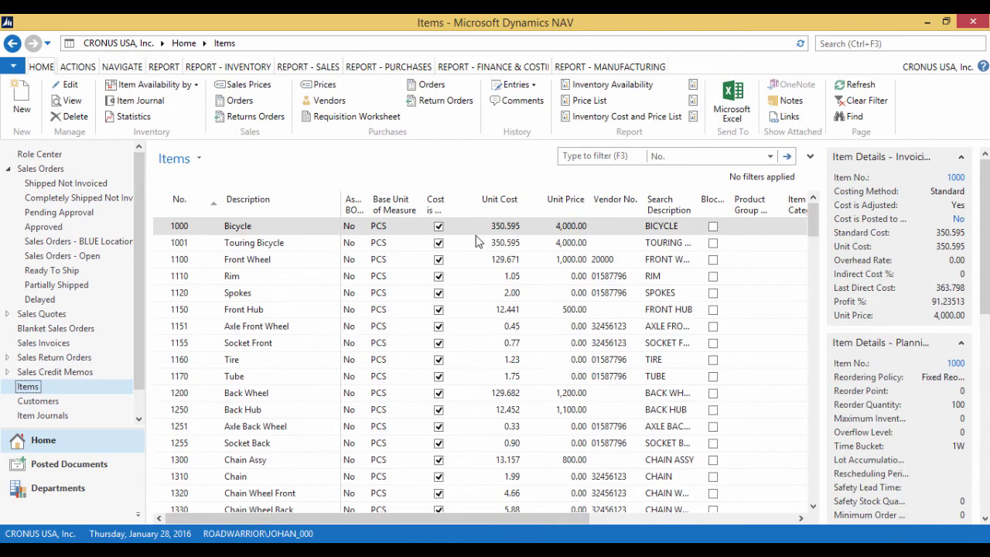
click(667, 156)
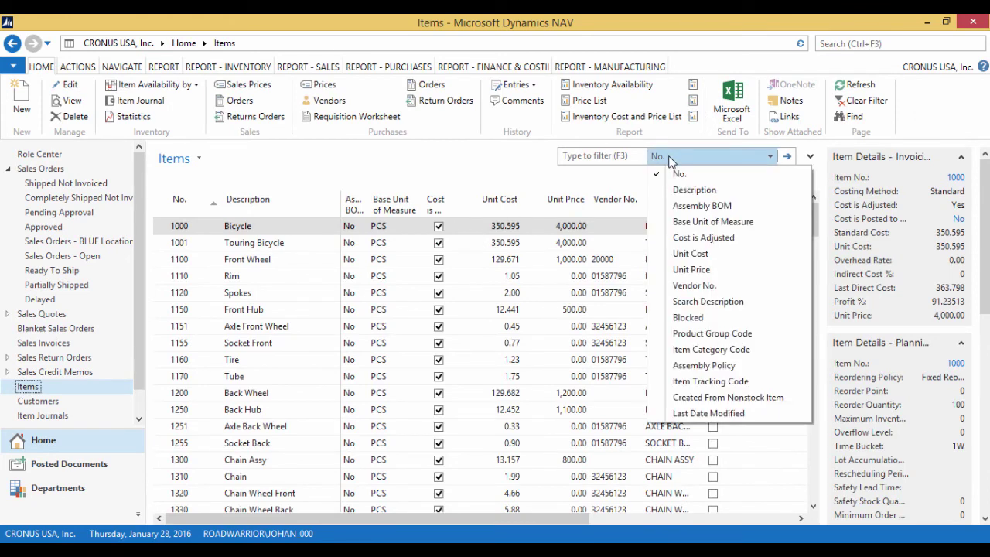
click(680, 192)
text(colo)
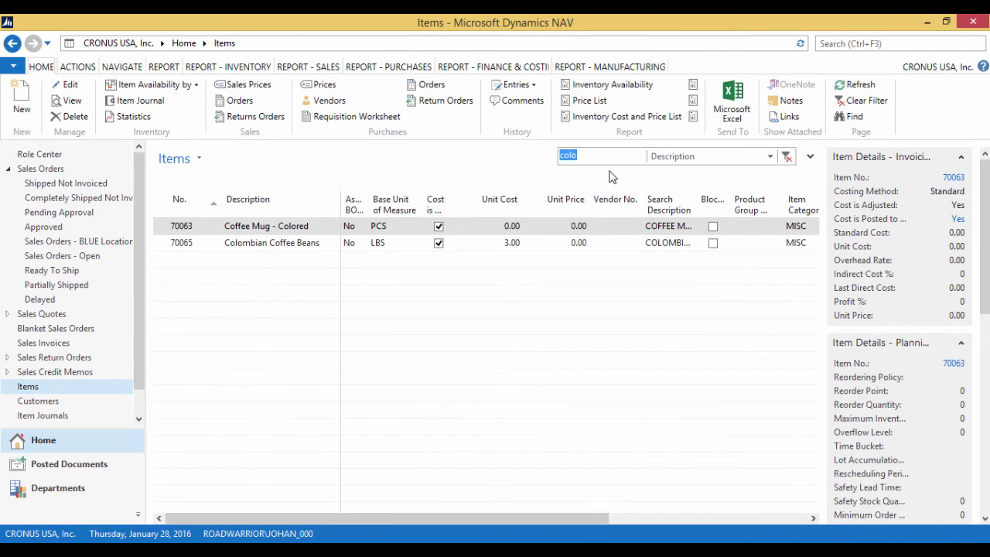
click(312, 251)
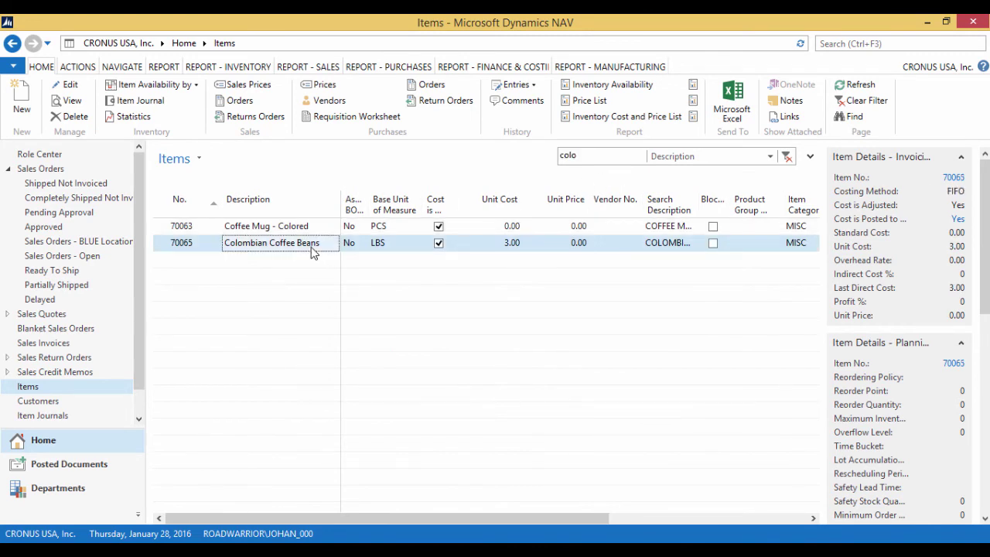
Open the item ledger entries for Colombian Coffee Beans in a maximized window
click(532, 86)
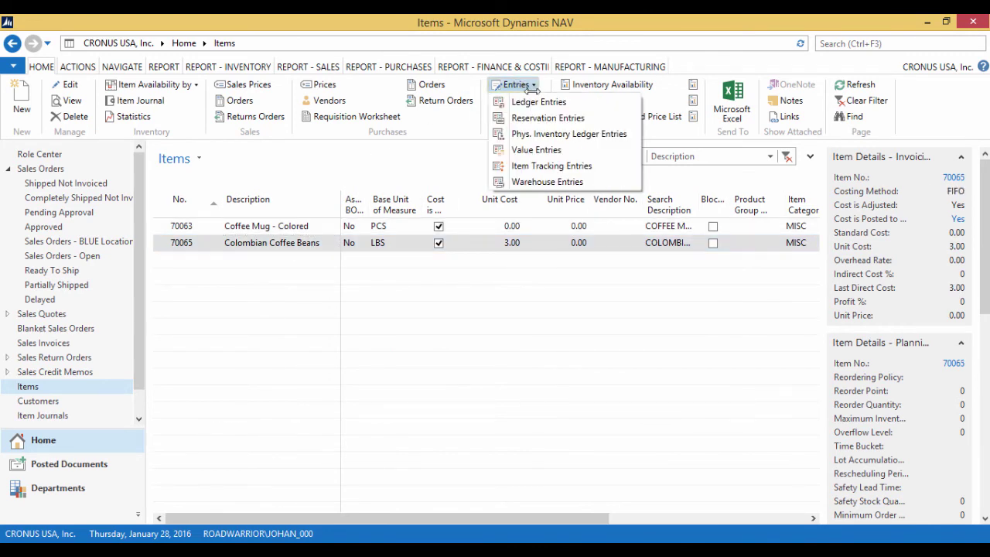
click(535, 101)
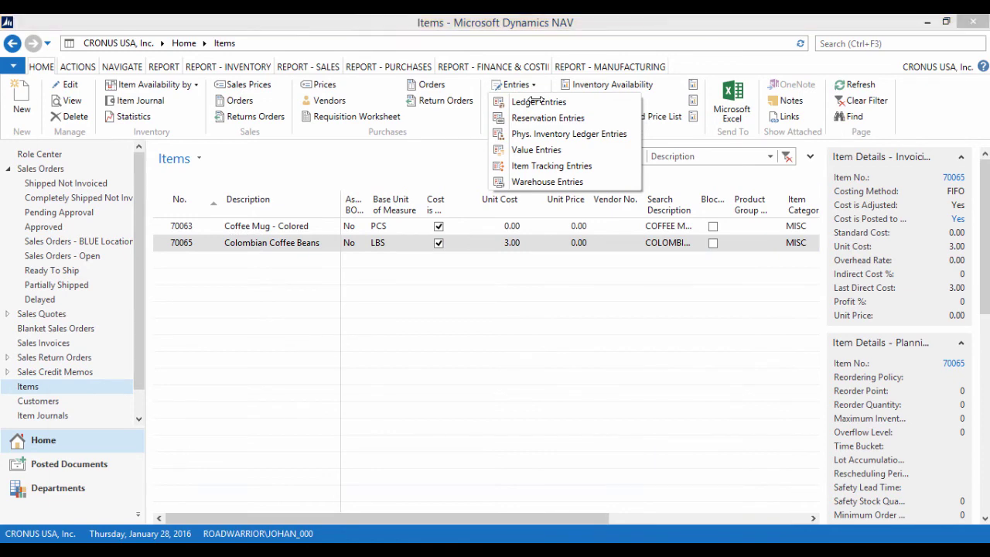
click(650, 31)
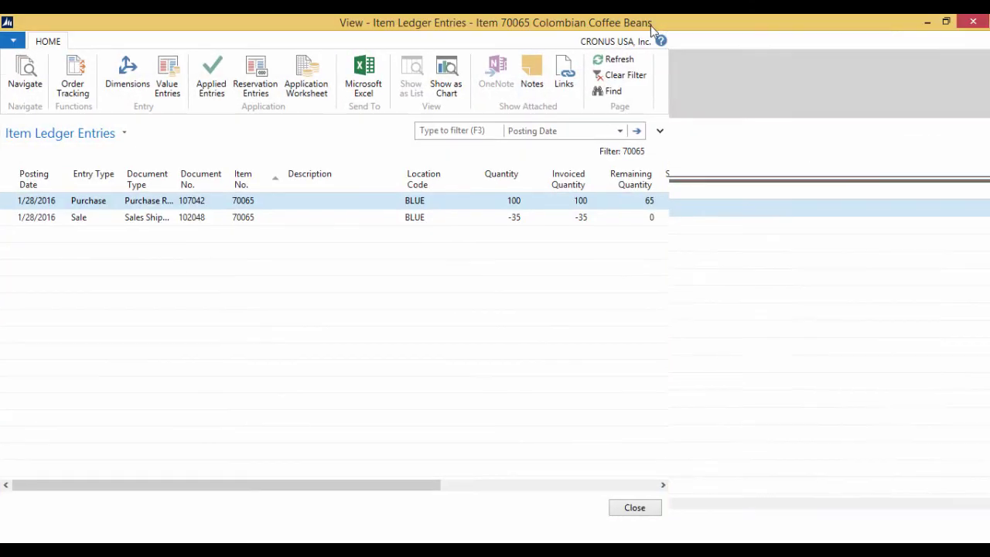
Add the Lot No. and Expiration Date columns to the shown columns of the item ledger entries list
right_click(309, 185)
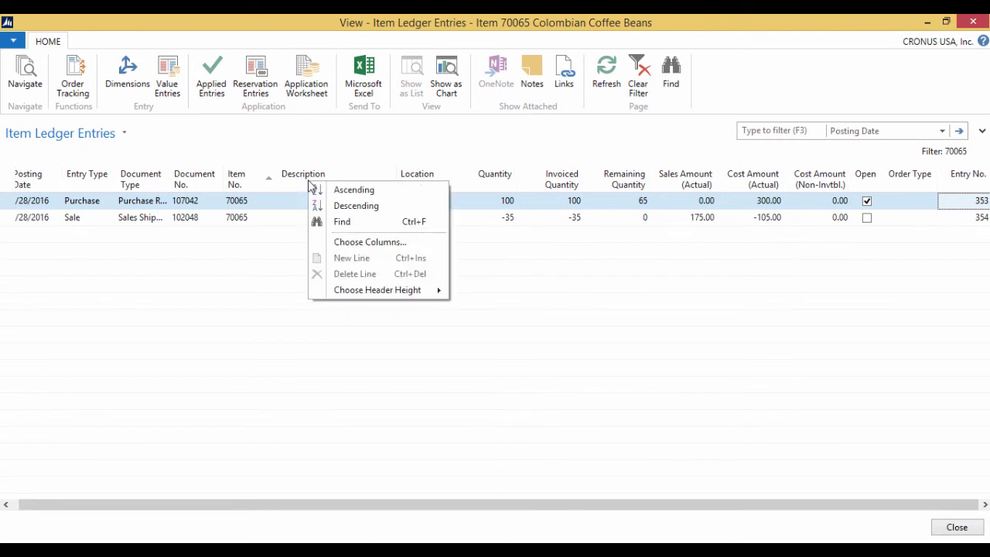
click(350, 243)
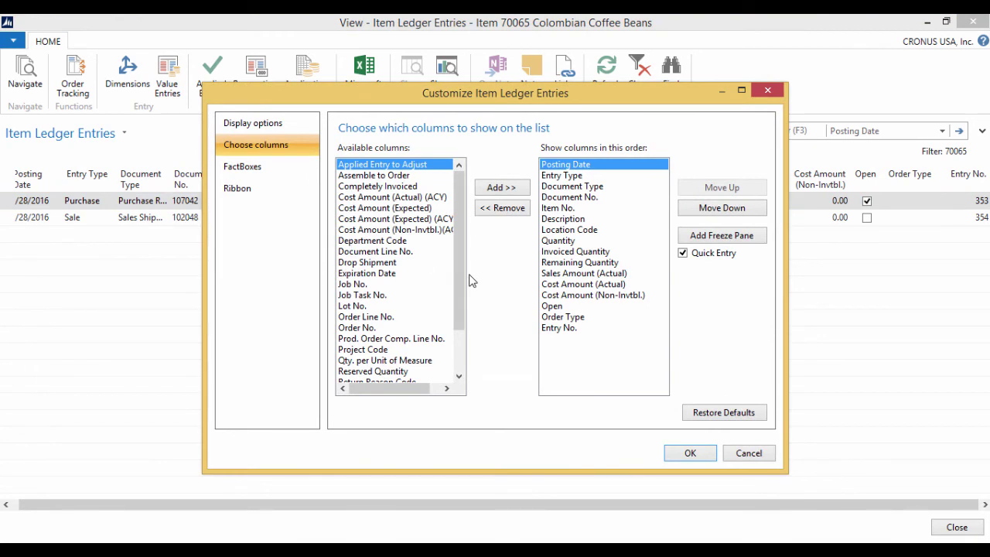
drag(461, 295, 456, 336)
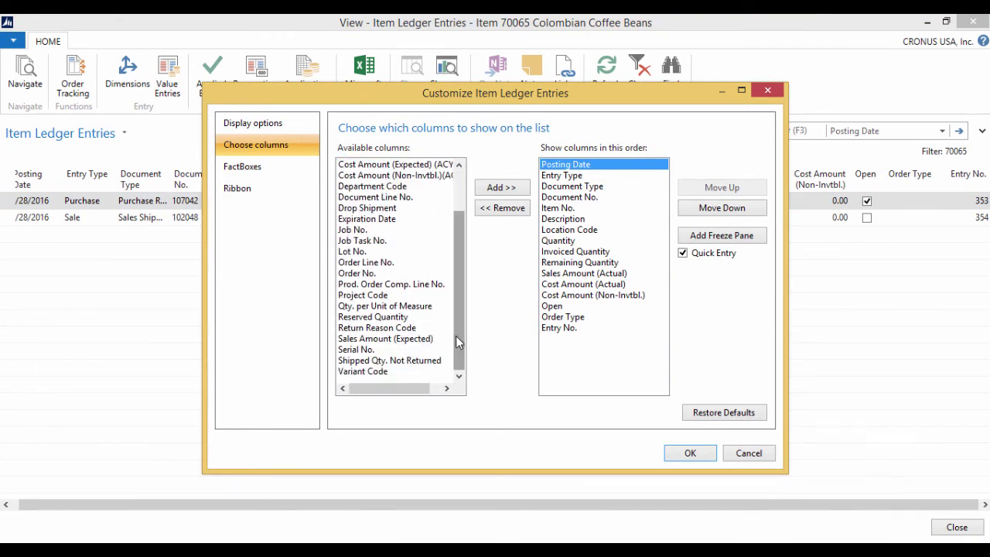
click(357, 251)
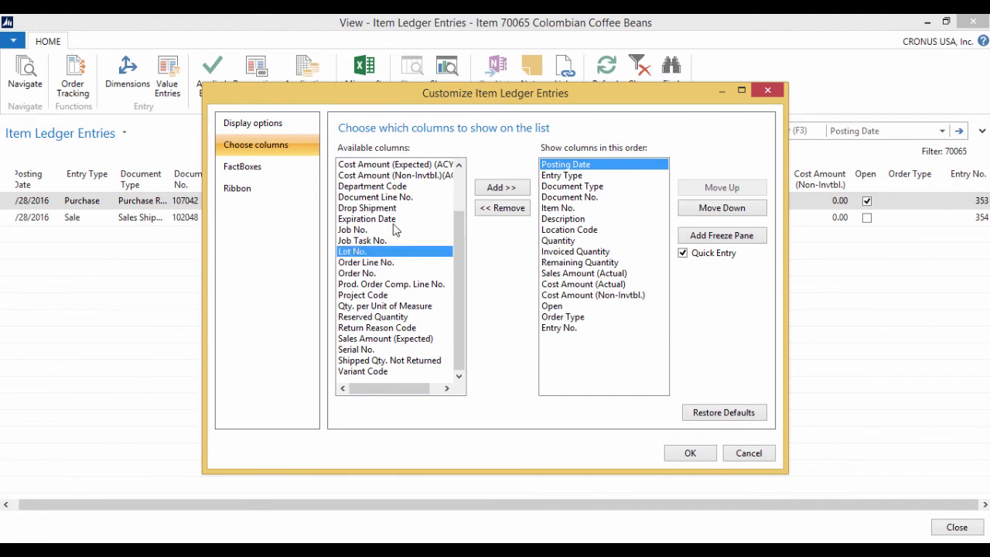
click(489, 194)
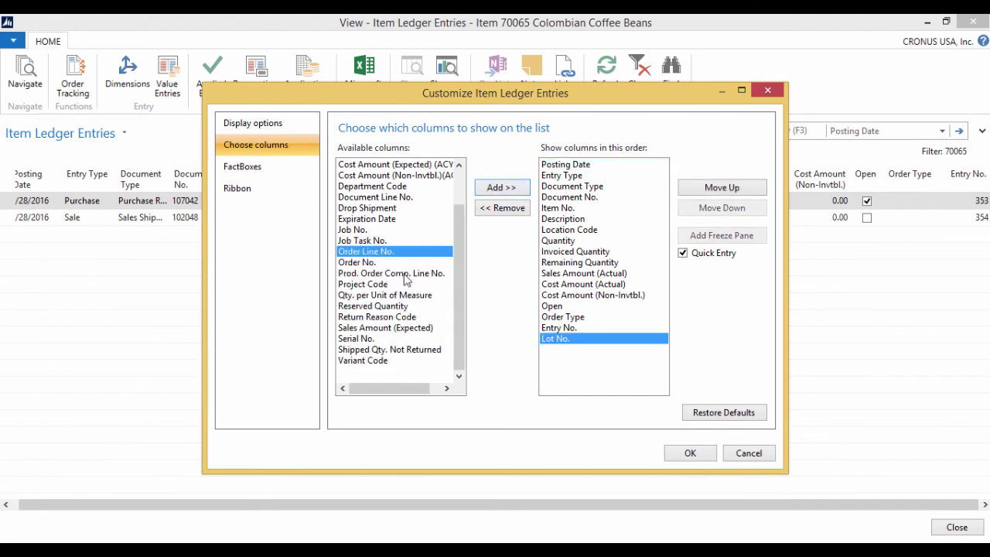
click(379, 241)
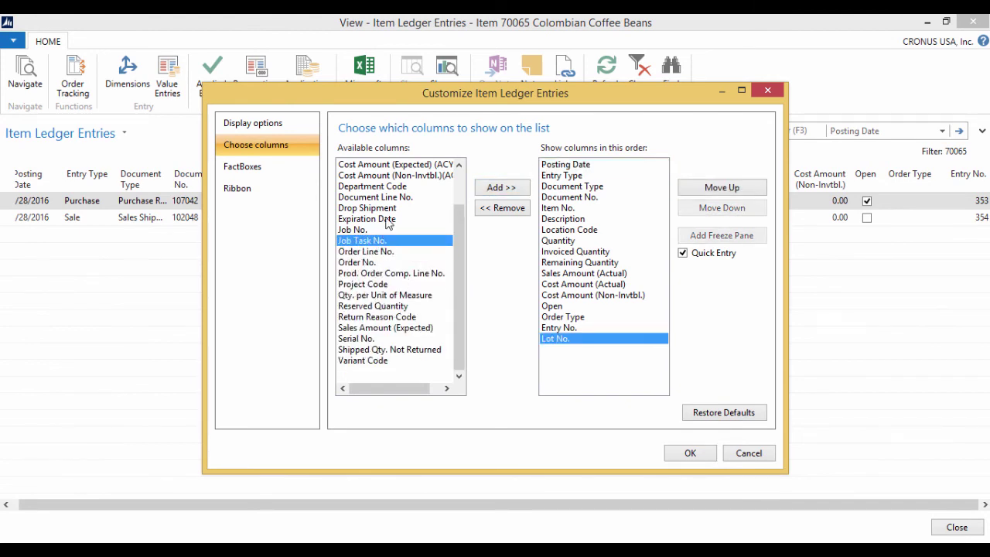
click(389, 221)
click(495, 190)
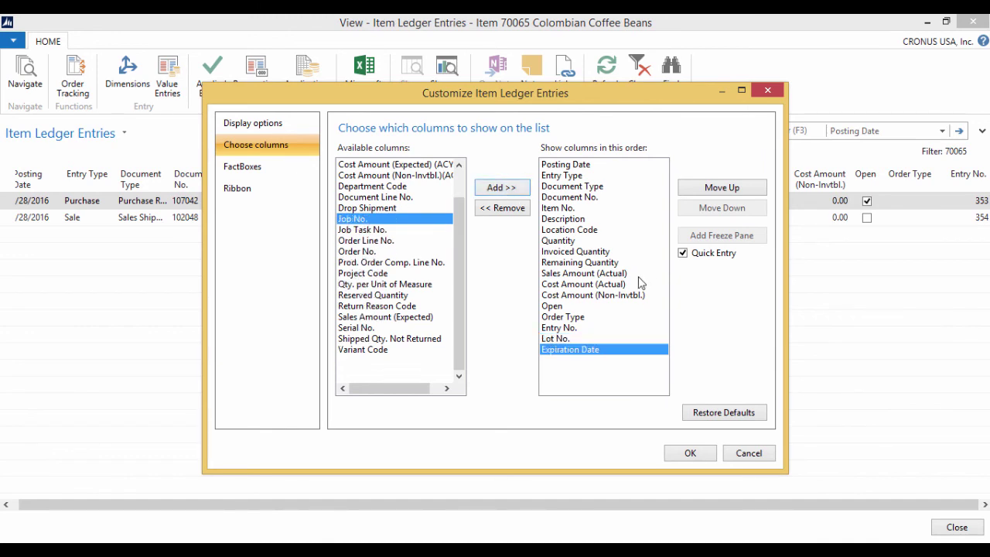
Reorder the shown columns so that Lot No. comes directly after Quantity
click(580, 342)
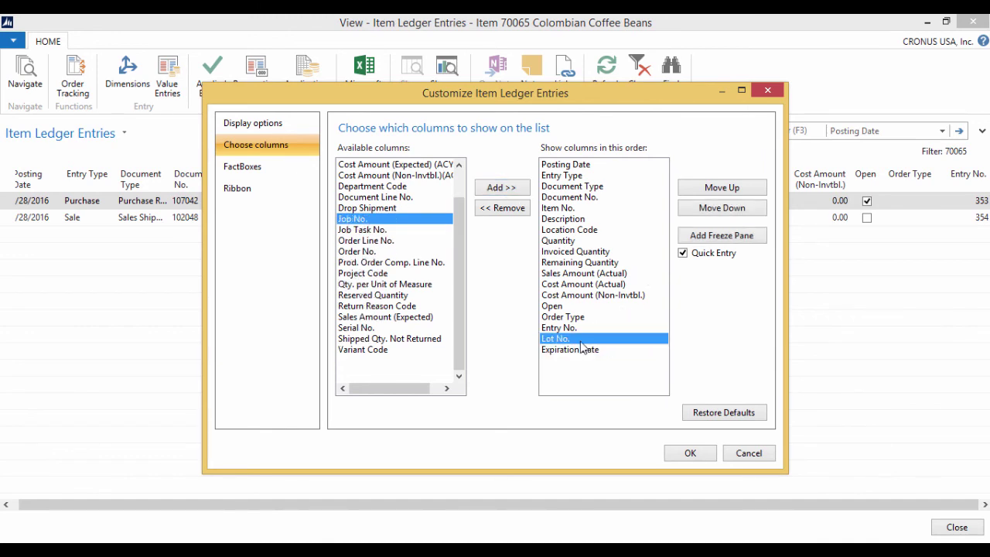
click(734, 192)
click(734, 191)
click(734, 192)
click(735, 192)
click(735, 192)
click(734, 192)
click(734, 192)
click(735, 192)
click(735, 192)
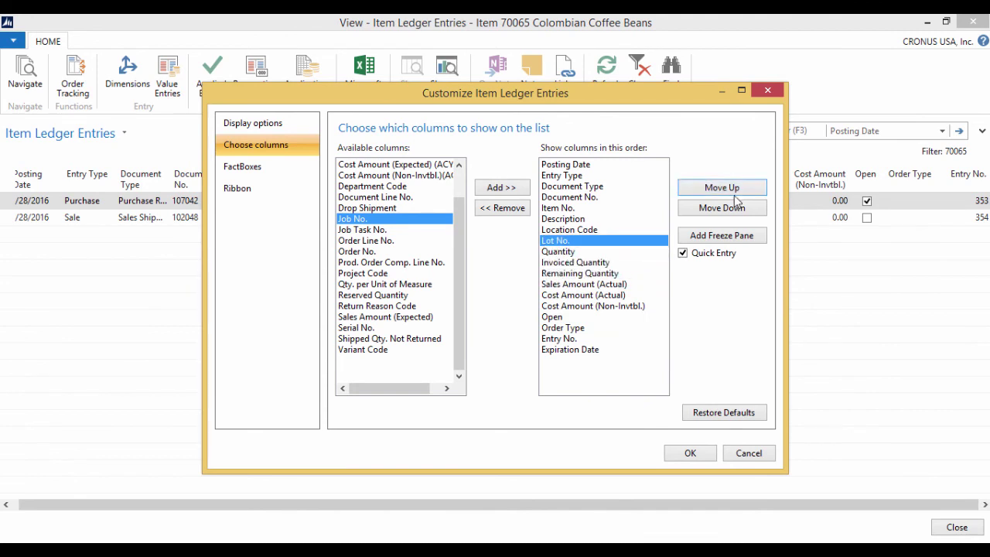
click(735, 209)
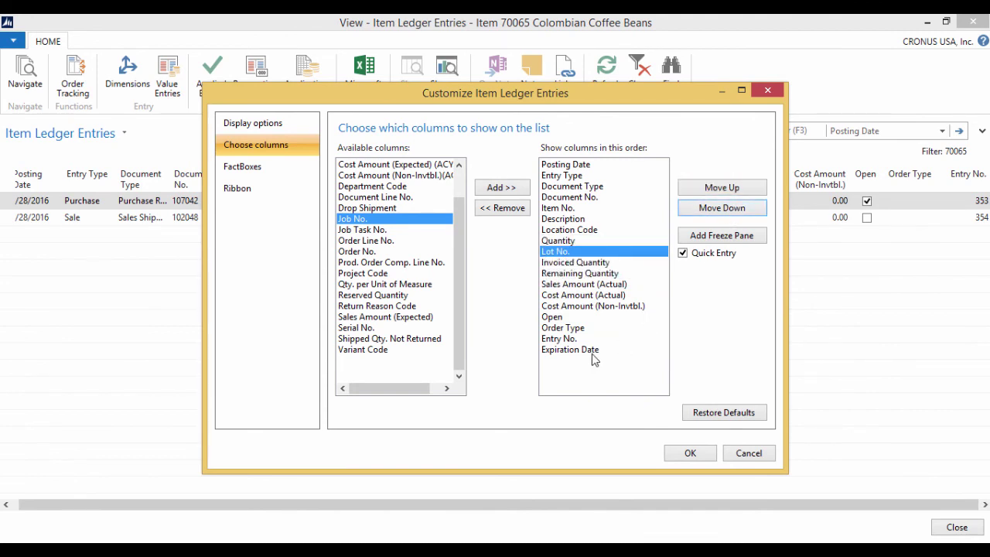
Place the Expiration Date column directly after Lot No. and apply the column customization
click(594, 352)
click(719, 189)
click(719, 188)
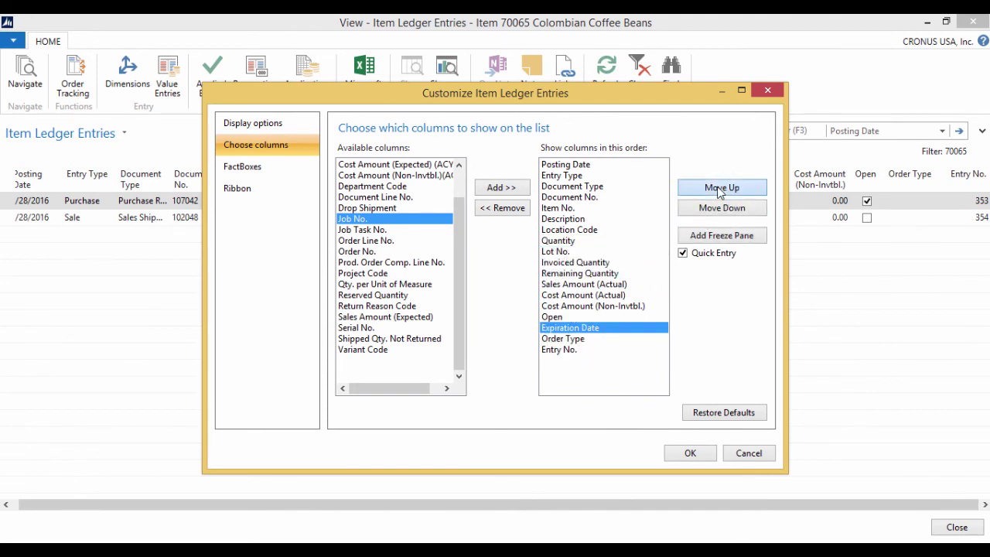
click(719, 189)
click(719, 189)
click(719, 189)
click(719, 189)
click(719, 189)
click(719, 189)
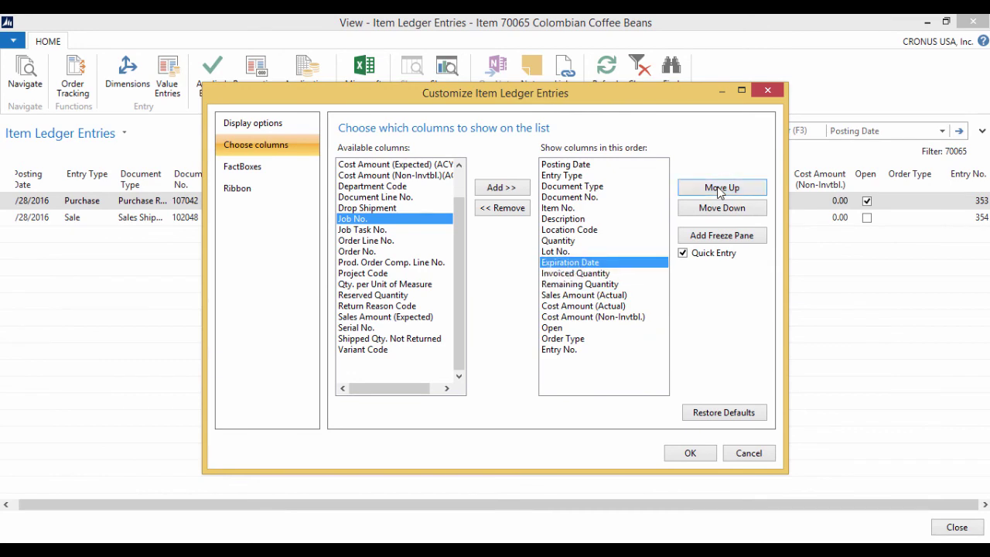
click(684, 453)
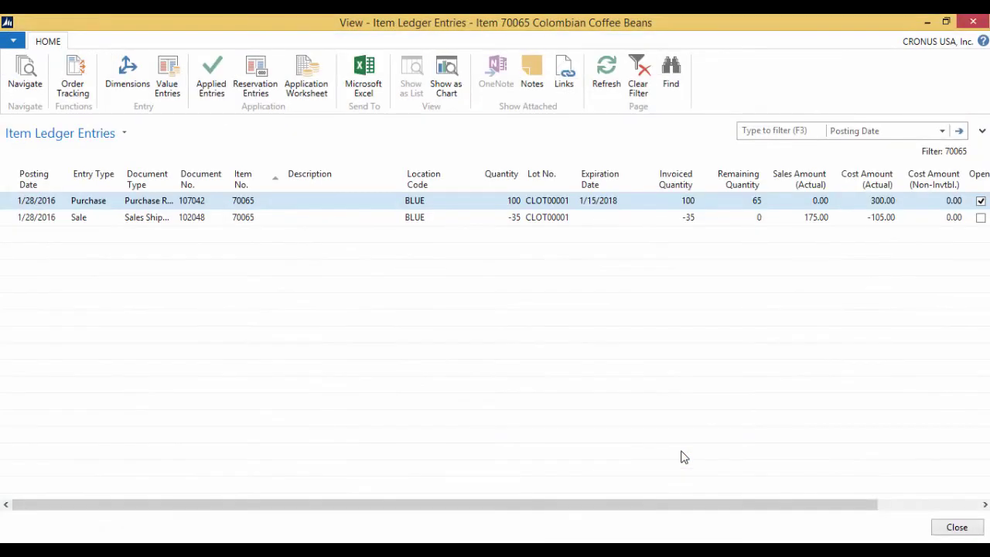